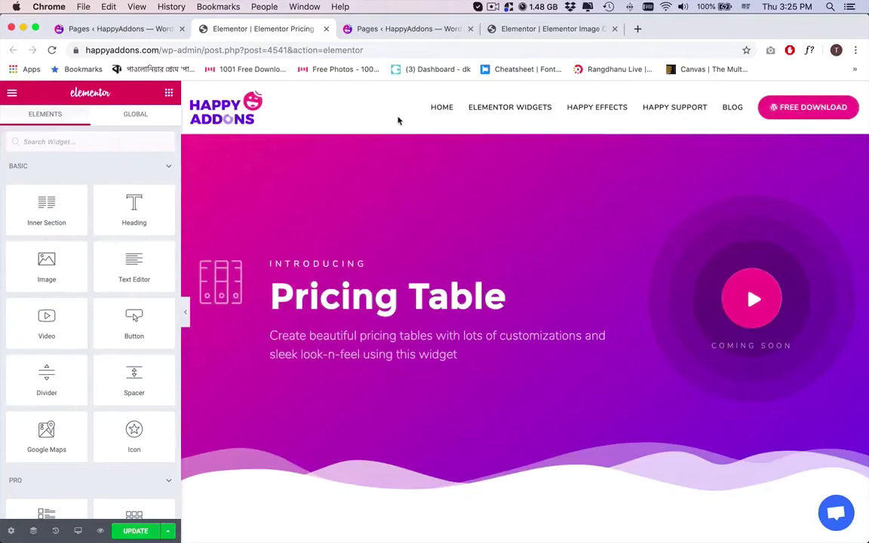
Drag the Happy Addons Pricing Table widget into the left column of the Basic Pricing Table section
{"action": "scroll", "coordinate": [397, 121], "scroll_direction": "down", "scroll_amount": 1}
{"action": "scroll", "coordinate": [398, 121], "scroll_direction": "down", "scroll_amount": 5}
{"action": "scroll", "coordinate": [397, 121], "scroll_direction": "down", "scroll_amount": 3}
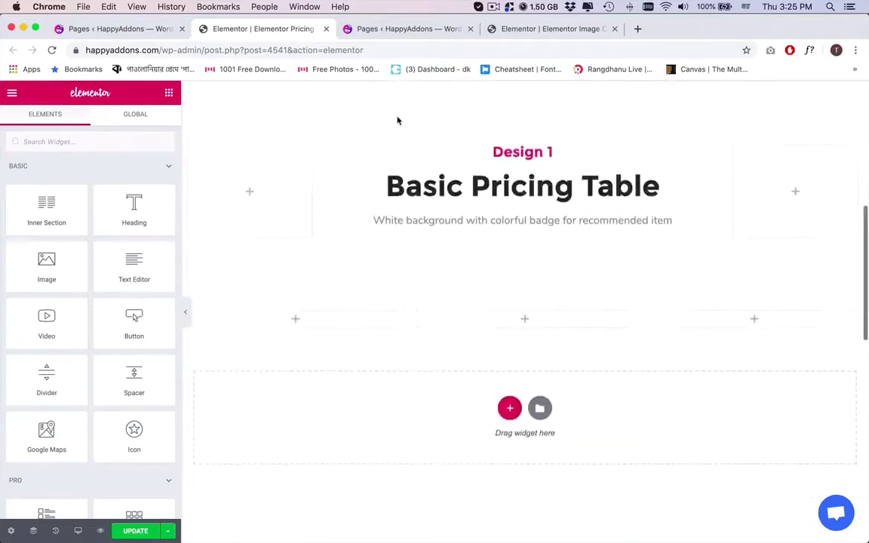
{"action": "scroll", "coordinate": [397, 121], "scroll_direction": "down", "scroll_amount": 2}
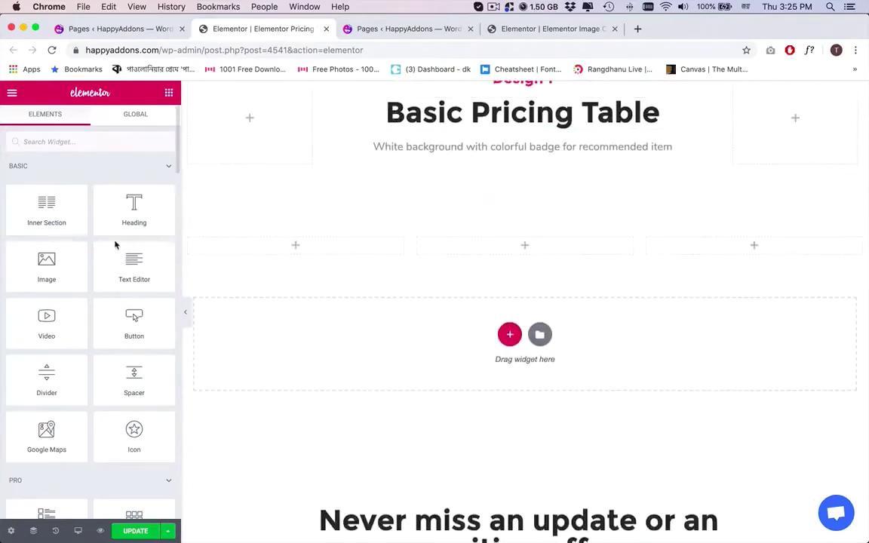
{"action": "scroll", "coordinate": [113, 242], "scroll_direction": "down", "scroll_amount": 10}
{"action": "scroll", "coordinate": [115, 243], "scroll_direction": "down", "scroll_amount": 15}
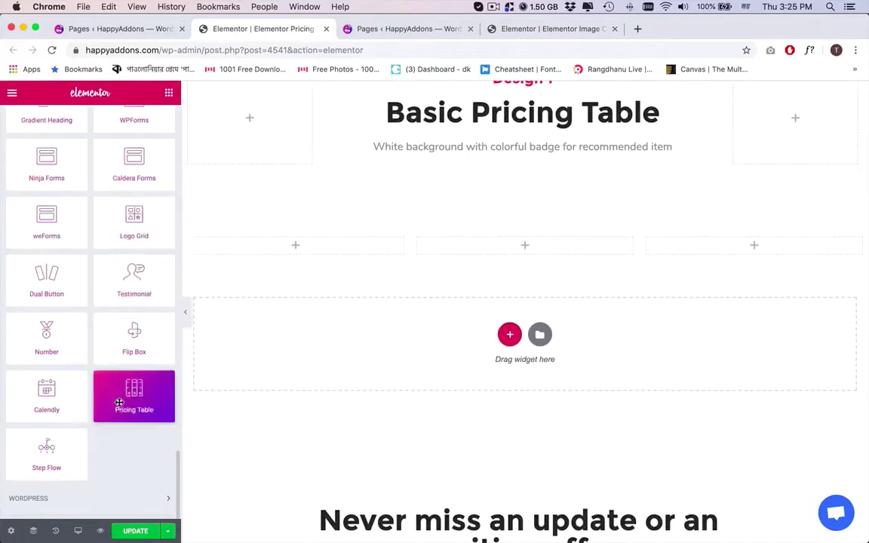
{"action": "left_click_drag", "start_coordinate": [122, 401], "coordinate": [351, 246]}
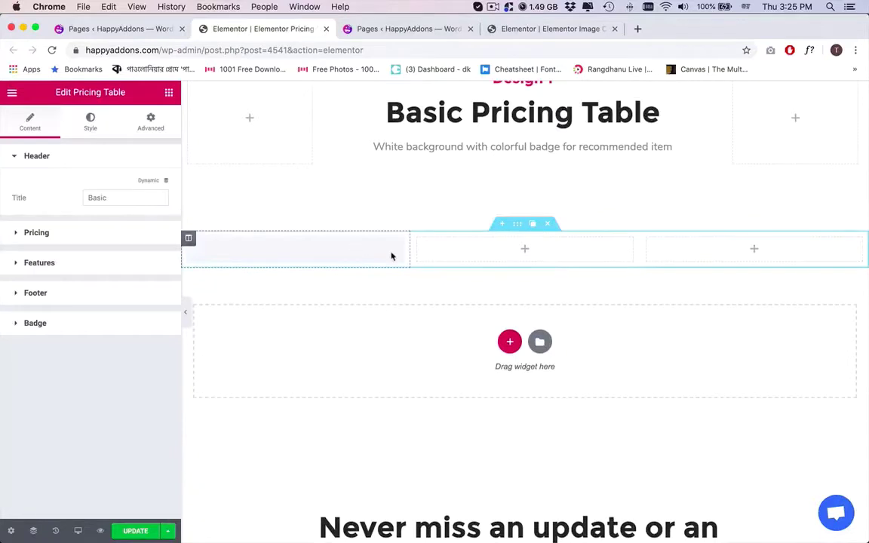
Change the pricing table header title to Starter
{"action": "double_click", "coordinate": [116, 197]}
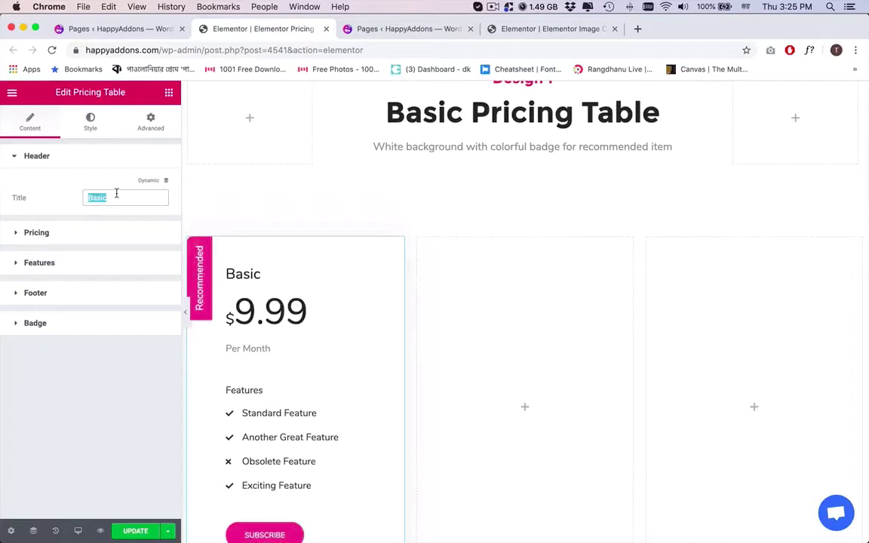
{"action": "type", "text": "Star"}
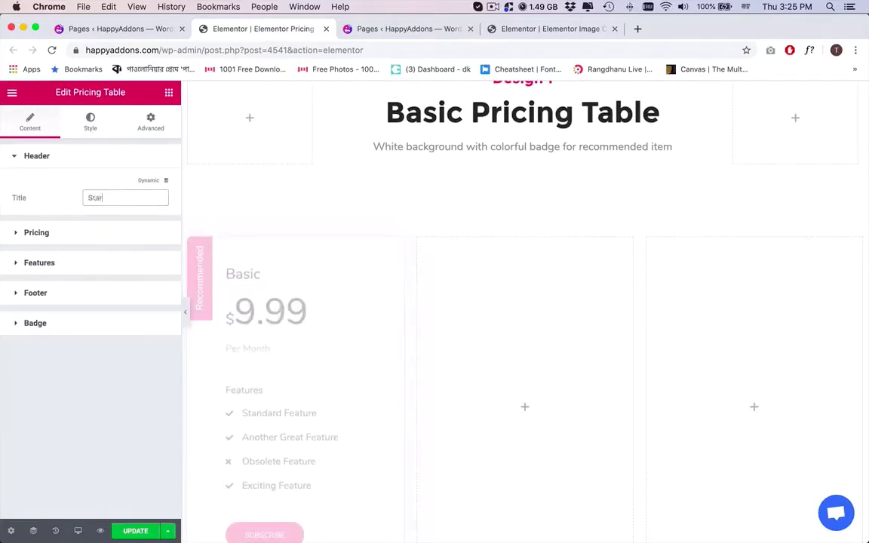
{"action": "type", "text": "ter"}
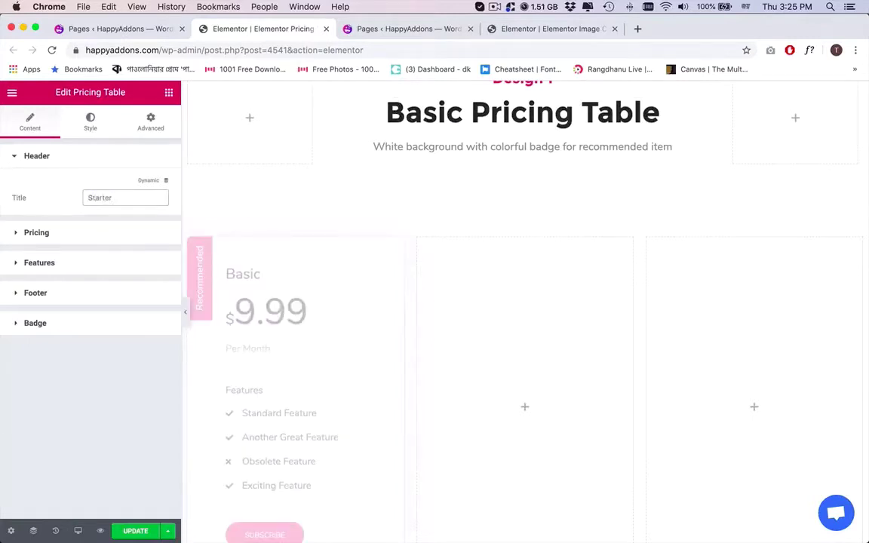
{"action": "left_click", "coordinate": [100, 158]}
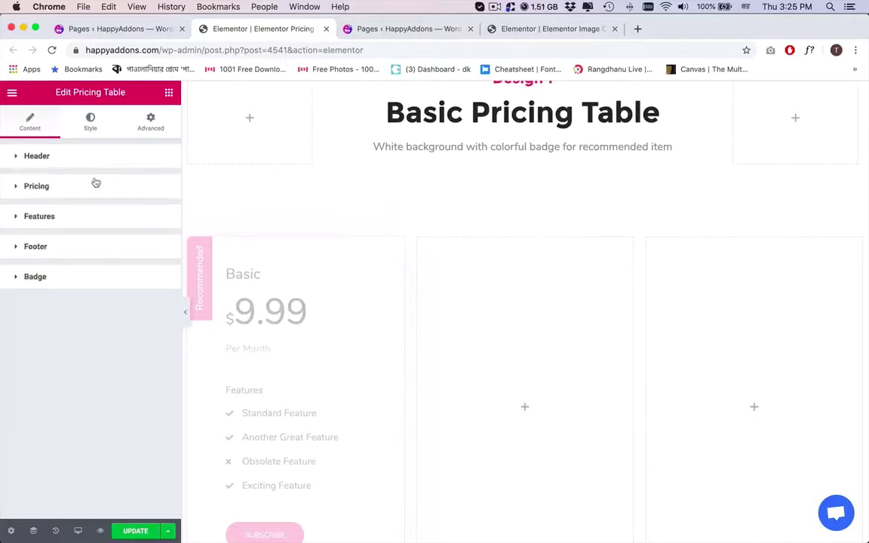
Change the plan price from 9.99 to 0
{"action": "left_click", "coordinate": [92, 190]}
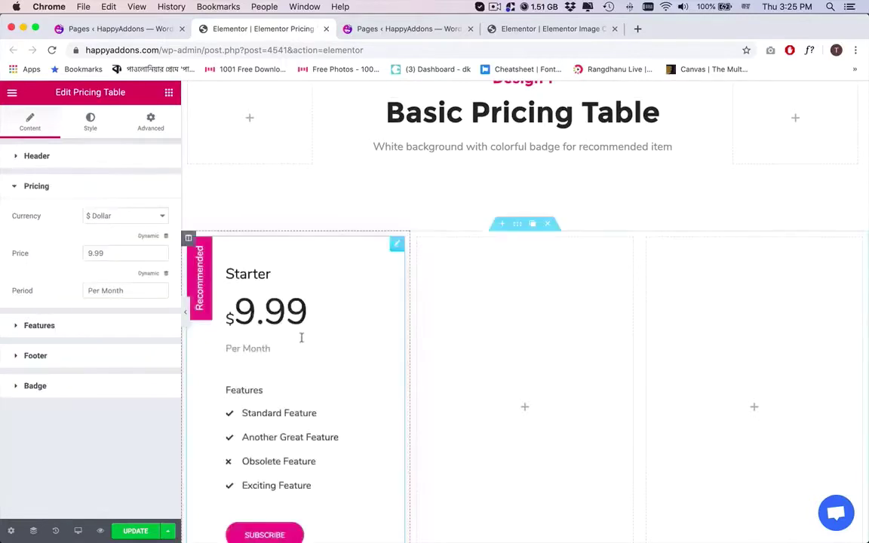
{"action": "scroll", "coordinate": [294, 346], "scroll_direction": "down", "scroll_amount": 1}
{"action": "scroll", "coordinate": [295, 347], "scroll_direction": "down", "scroll_amount": 1}
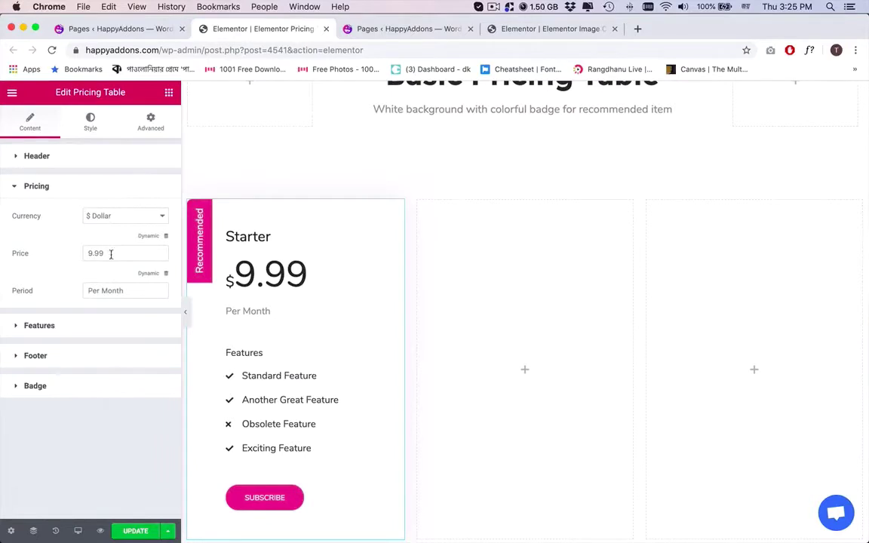
{"action": "left_click_drag", "start_coordinate": [111, 254], "coordinate": [56, 253]}
{"action": "type", "text": "0"}
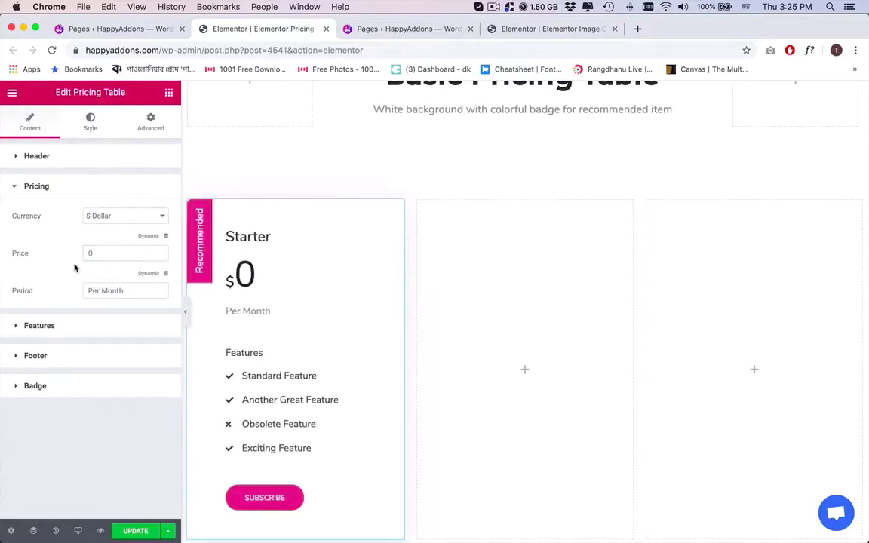
Replace the Obsolete Feature item's cross icon with the Check icon from the Icon Library
{"action": "left_click", "coordinate": [89, 327]}
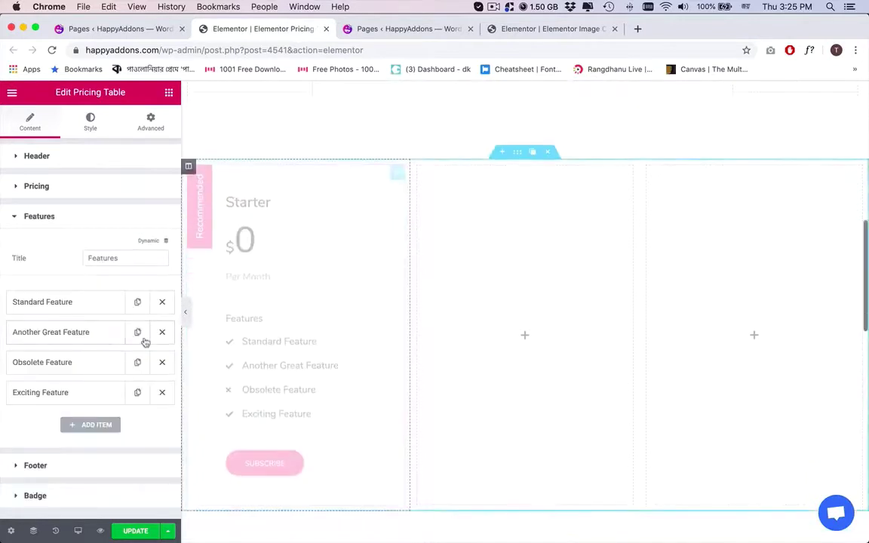
{"action": "left_click", "coordinate": [84, 364]}
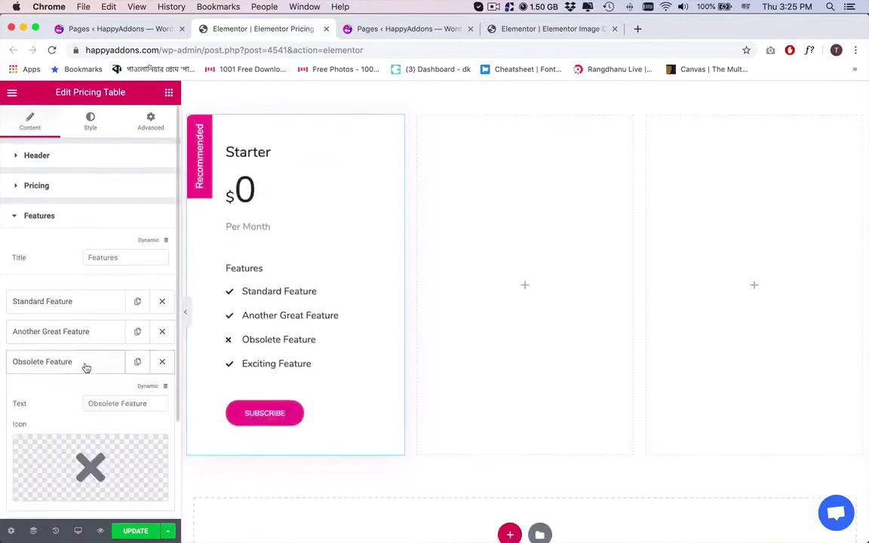
{"action": "scroll", "coordinate": [87, 347], "scroll_direction": "down", "scroll_amount": 3}
{"action": "left_click", "coordinate": [47, 365]}
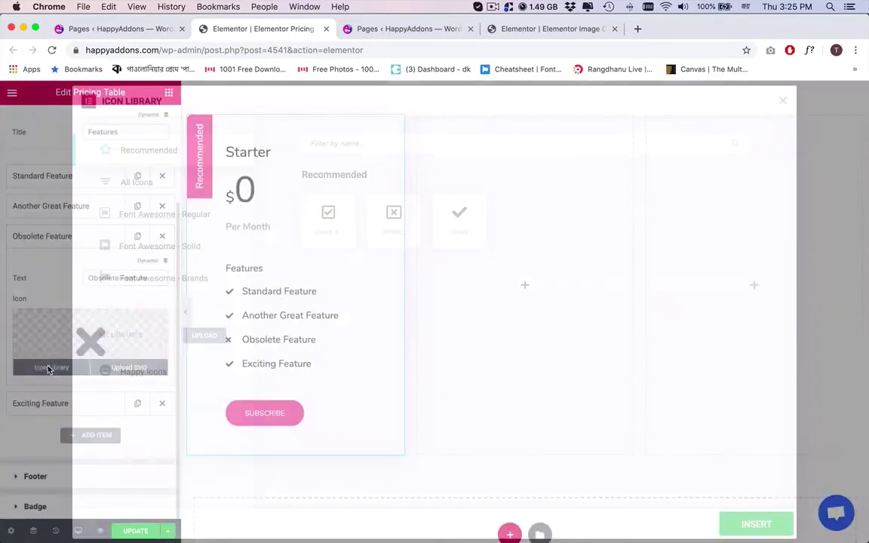
{"action": "left_click", "coordinate": [460, 219]}
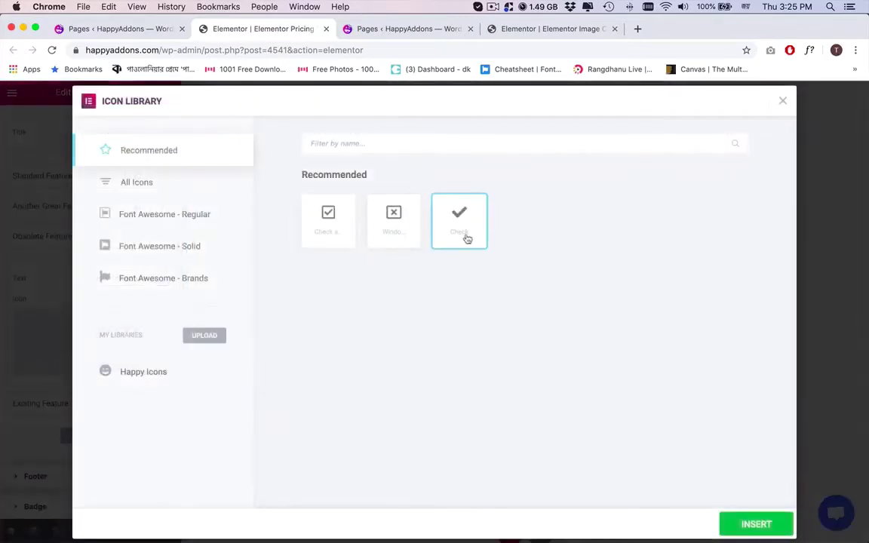
{"action": "left_click", "coordinate": [757, 523]}
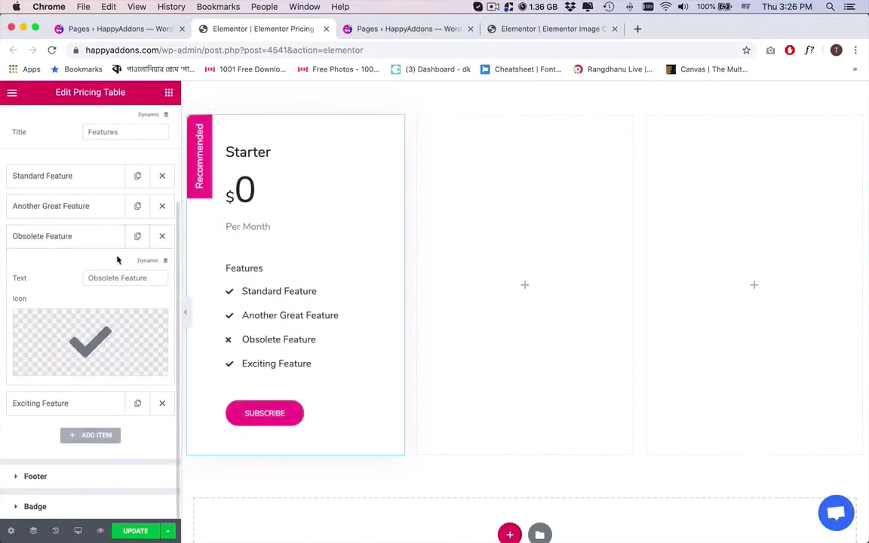
{"action": "left_click", "coordinate": [85, 235]}
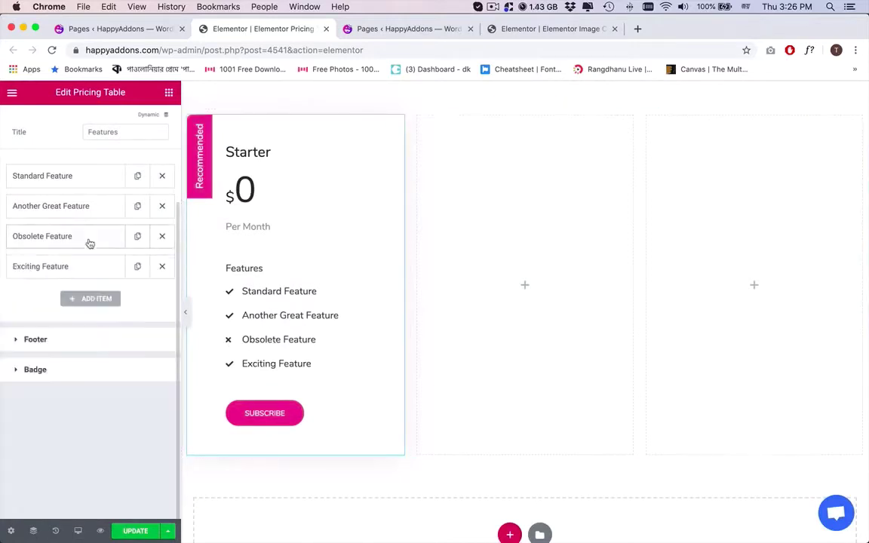
Relabel the footer button Download Free linking to #, and hide the Recommended badge
{"action": "left_click", "coordinate": [92, 341]}
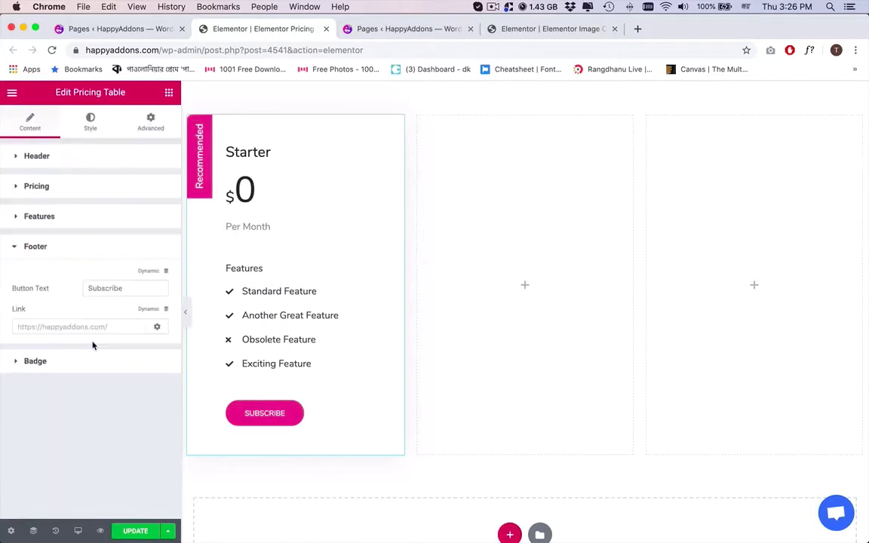
{"action": "double_click", "coordinate": [110, 287]}
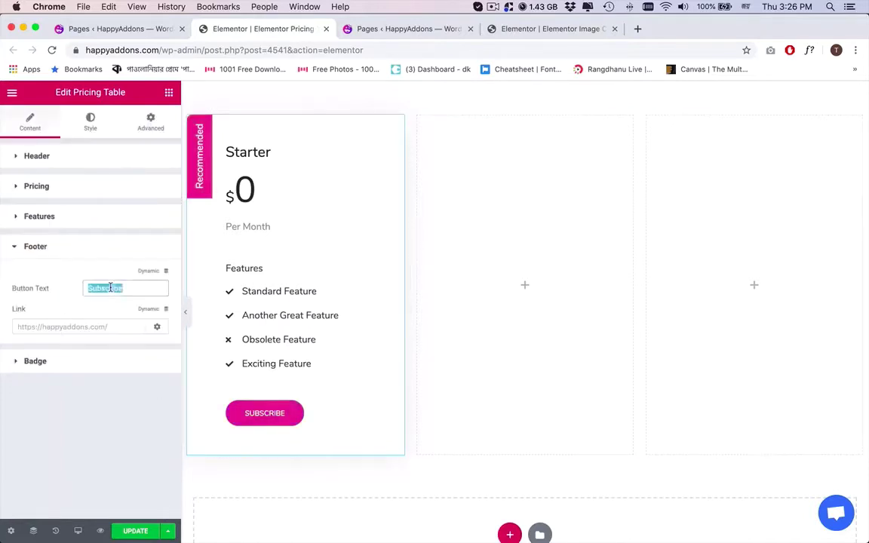
{"action": "type", "text": "Download Free"}
{"action": "key", "text": "Tab"}
{"action": "type", "text": "#"}
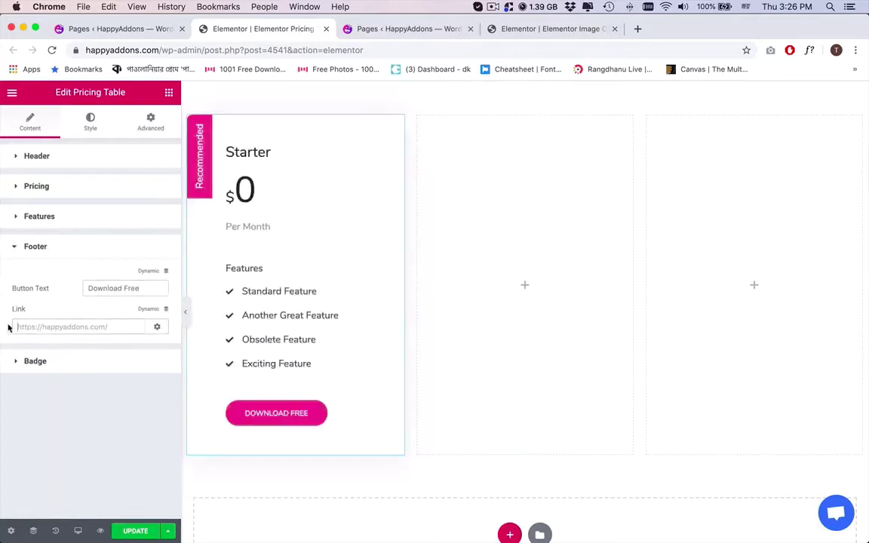
{"action": "left_click", "coordinate": [48, 362]}
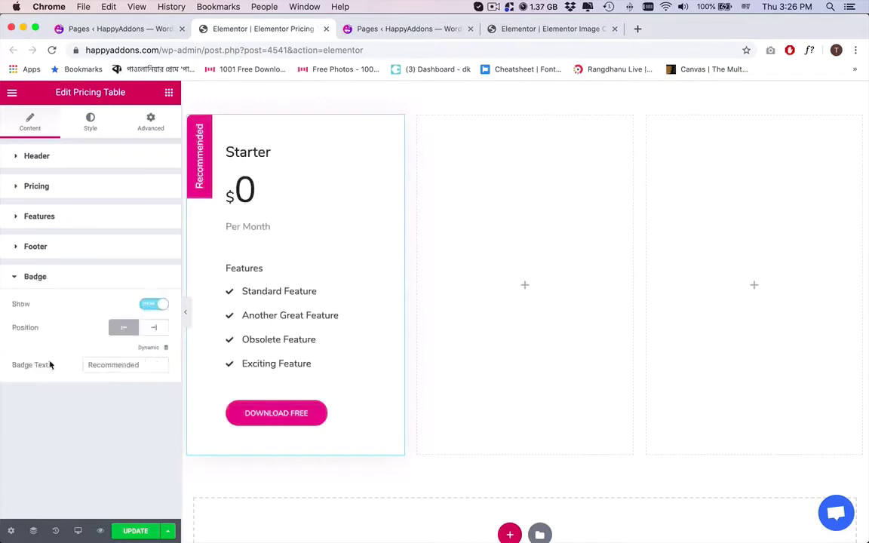
{"action": "left_click", "coordinate": [156, 304]}
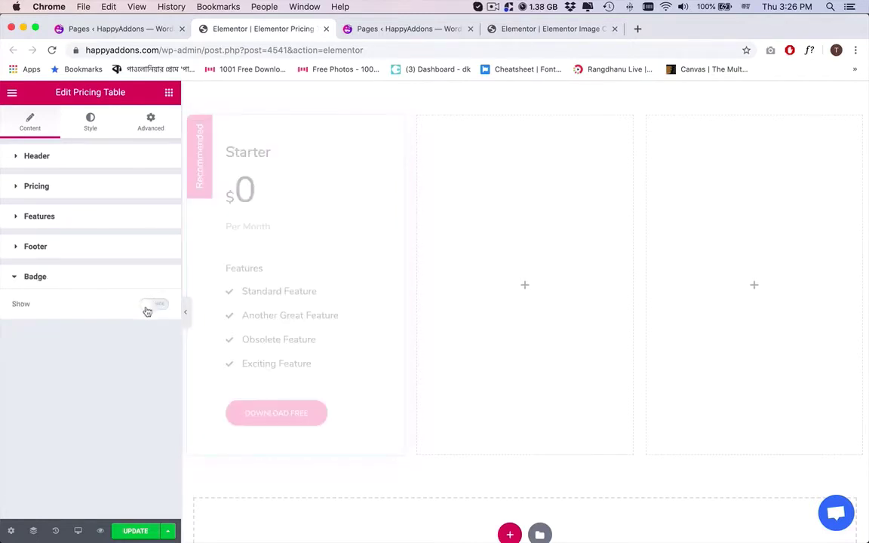
Reduce the title spacing and set price bottom and currency side spacing to 0
{"action": "left_click", "coordinate": [90, 122]}
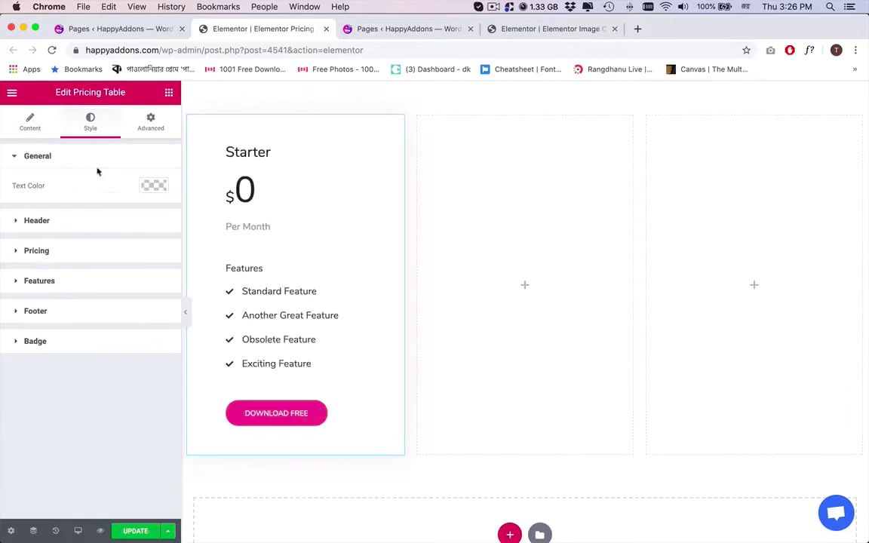
{"action": "left_click", "coordinate": [83, 220]}
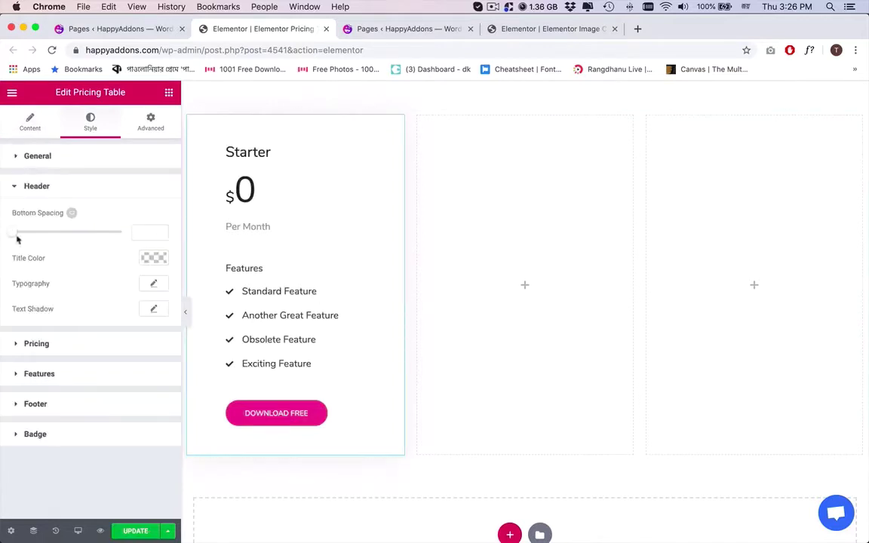
{"action": "mouse_move", "coordinate": [18, 232]}
{"action": "left_mouse_down"}
{"action": "mouse_move", "coordinate": [40, 233]}
{"action": "mouse_move", "coordinate": [11, 232]}
{"action": "left_mouse_up"}
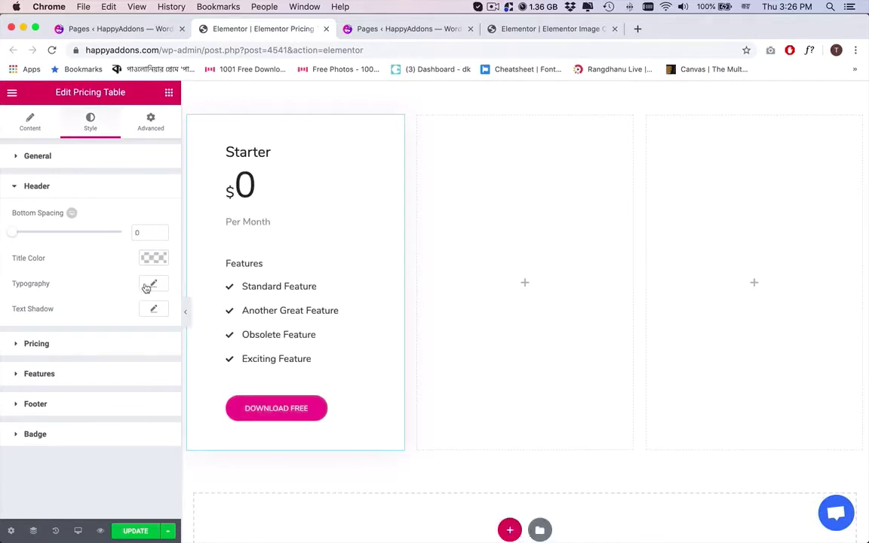
{"action": "left_click", "coordinate": [89, 184]}
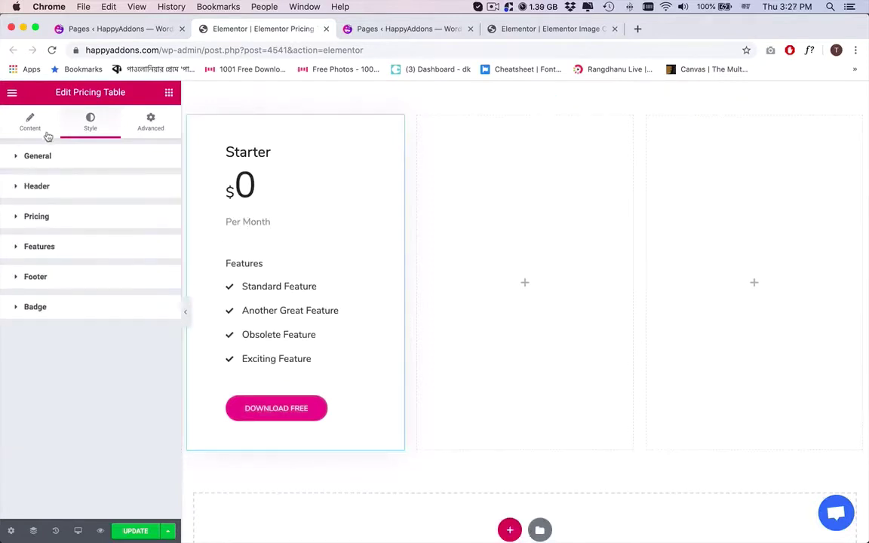
{"action": "left_click", "coordinate": [49, 218]}
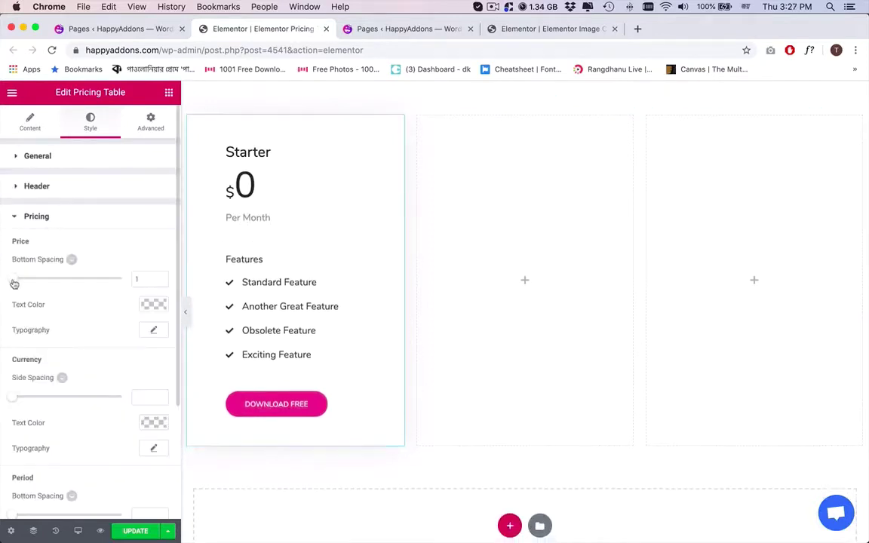
{"action": "left_click_drag", "start_coordinate": [14, 284], "coordinate": [7, 284]}
{"action": "scroll", "coordinate": [95, 307], "scroll_direction": "down", "scroll_amount": 2}
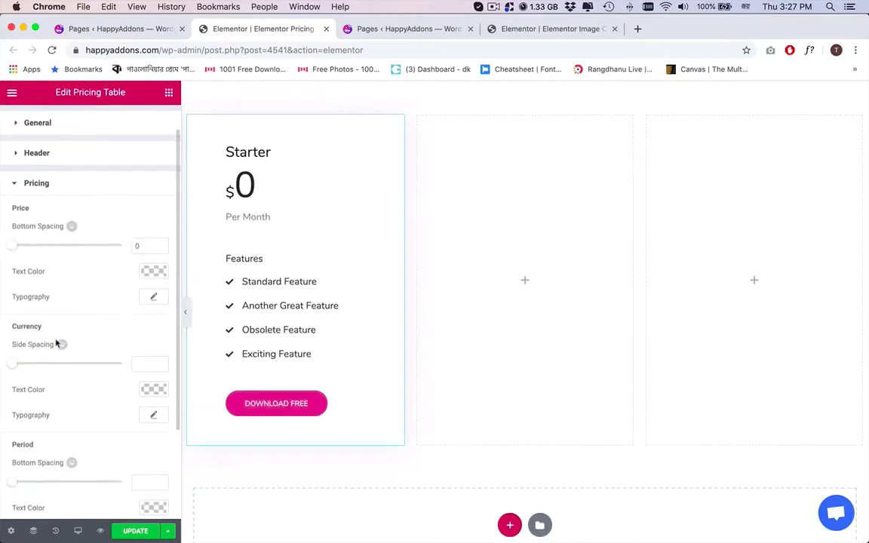
{"action": "left_click_drag", "start_coordinate": [12, 363], "coordinate": [9, 364]}
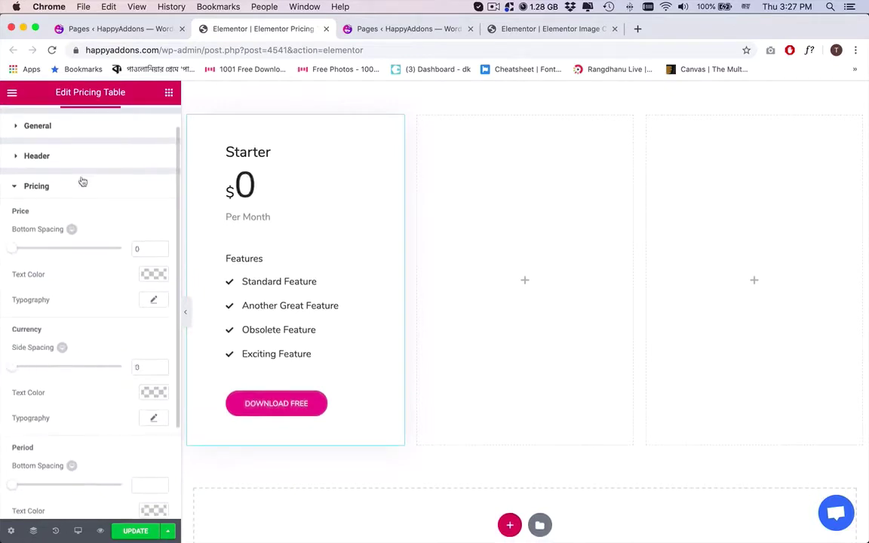
{"action": "scroll", "coordinate": [86, 226], "scroll_direction": "down", "scroll_amount": 2}
{"action": "left_click", "coordinate": [83, 106]}
Set features spacing to 48 below the block, 24 under the title, 7 between items
{"action": "left_click", "coordinate": [84, 247]}
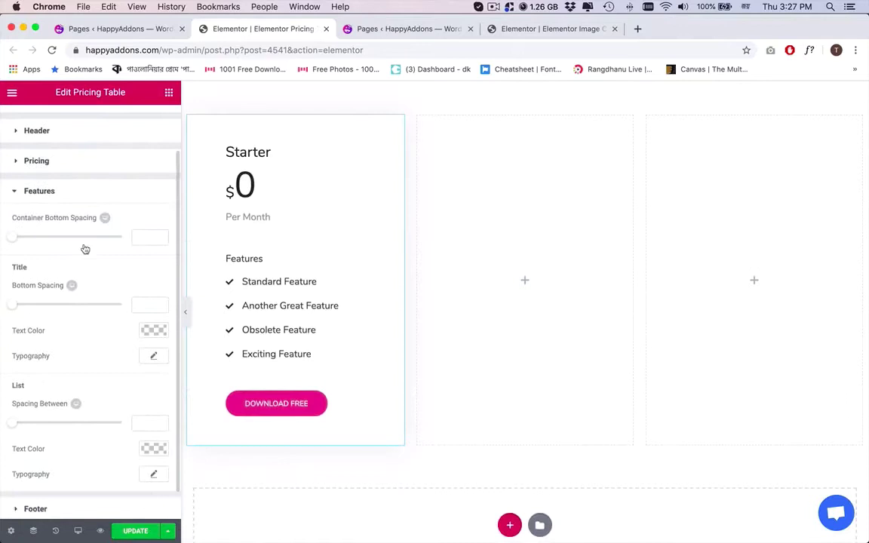
{"action": "left_click_drag", "start_coordinate": [12, 224], "coordinate": [67, 225]}
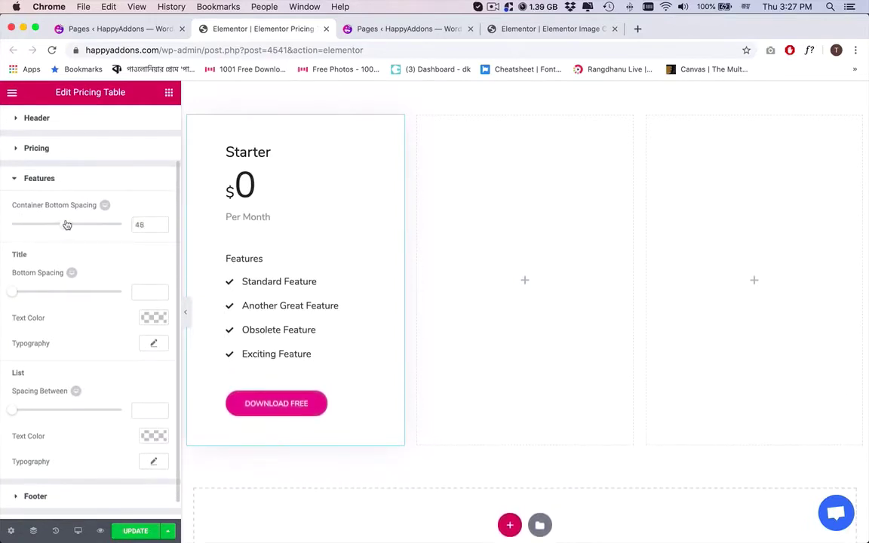
{"action": "scroll", "coordinate": [67, 249], "scroll_direction": "down", "scroll_amount": 1}
{"action": "left_click_drag", "start_coordinate": [12, 272], "coordinate": [40, 273]}
{"action": "left_click_drag", "start_coordinate": [16, 393], "coordinate": [31, 393]}
Give the footer button #222222 text on a #ffffff background
{"action": "left_click", "coordinate": [90, 476]}
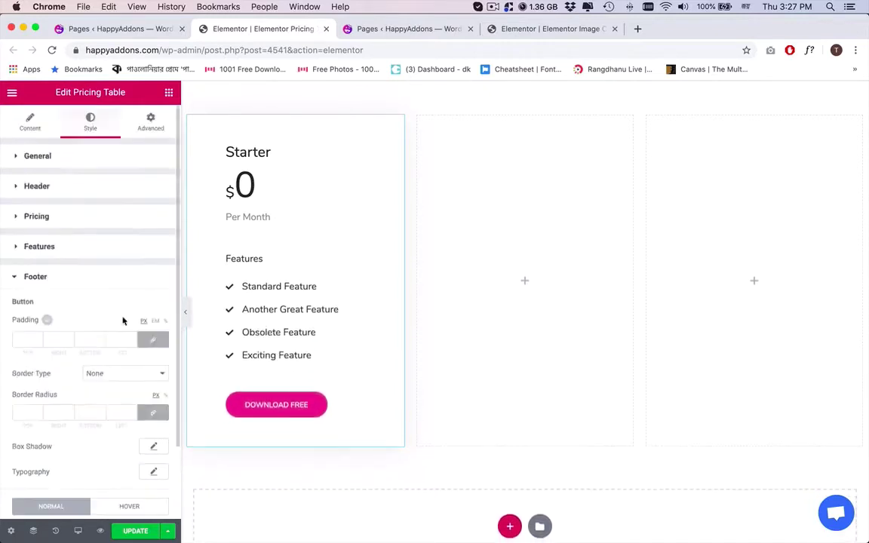
{"action": "left_click", "coordinate": [153, 445]}
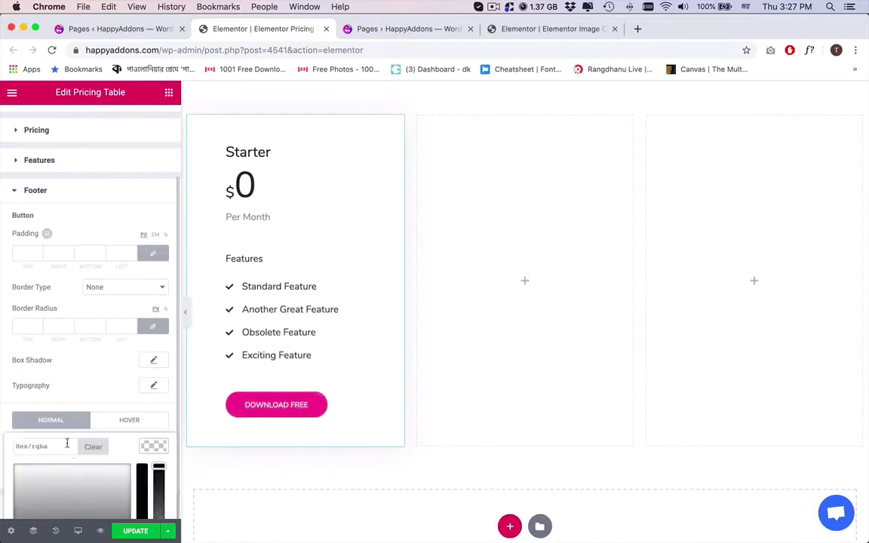
{"action": "left_click", "coordinate": [94, 399]}
{"action": "left_click", "coordinate": [149, 471]}
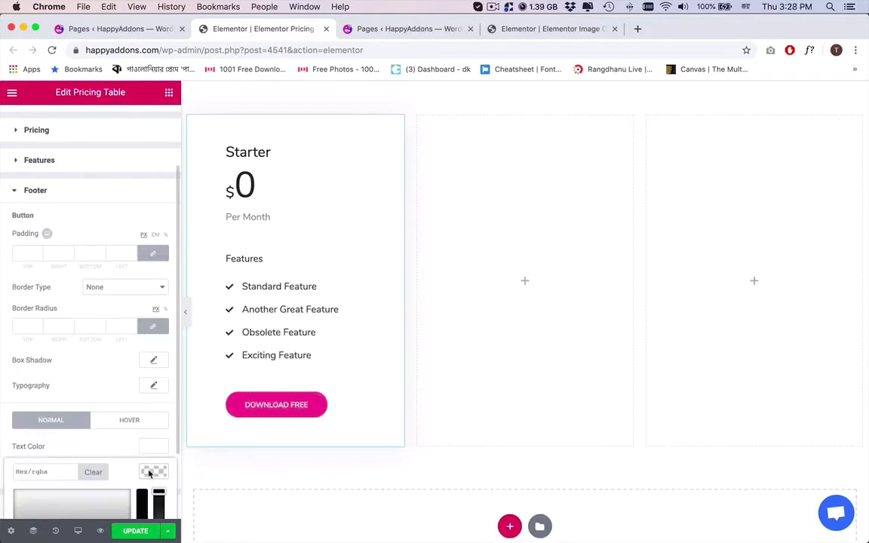
{"action": "left_click", "coordinate": [89, 388]}
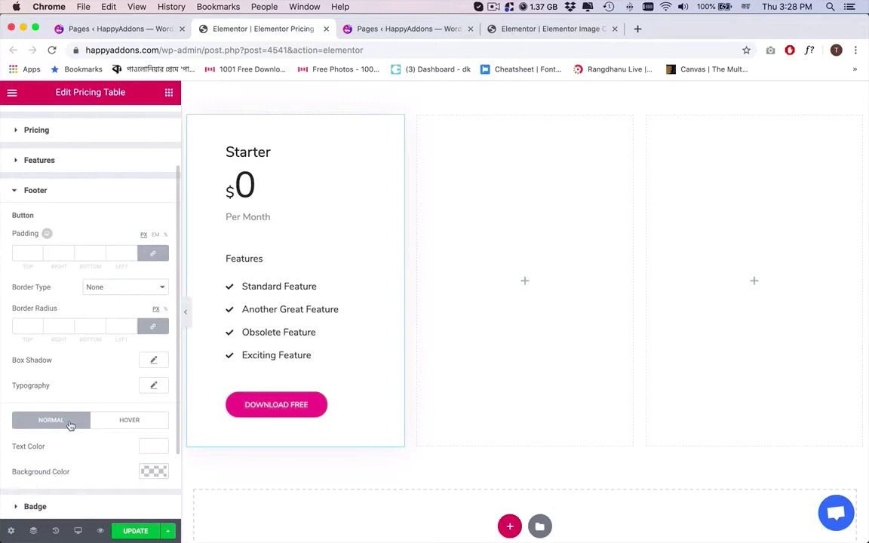
{"action": "left_click", "coordinate": [153, 446]}
{"action": "left_click", "coordinate": [48, 447]}
{"action": "type", "text": "#222222"}
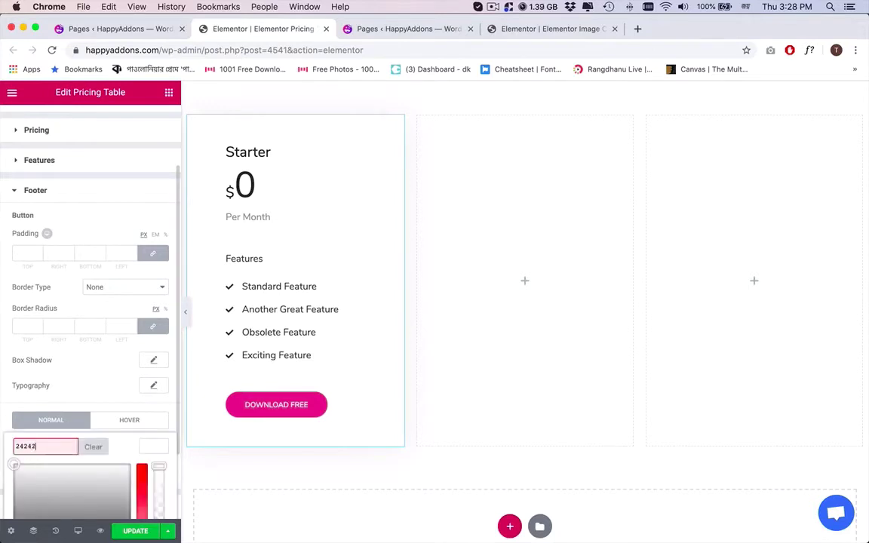
{"action": "left_click", "coordinate": [84, 390]}
{"action": "left_click", "coordinate": [150, 469]}
{"action": "type", "text": "#ff"}
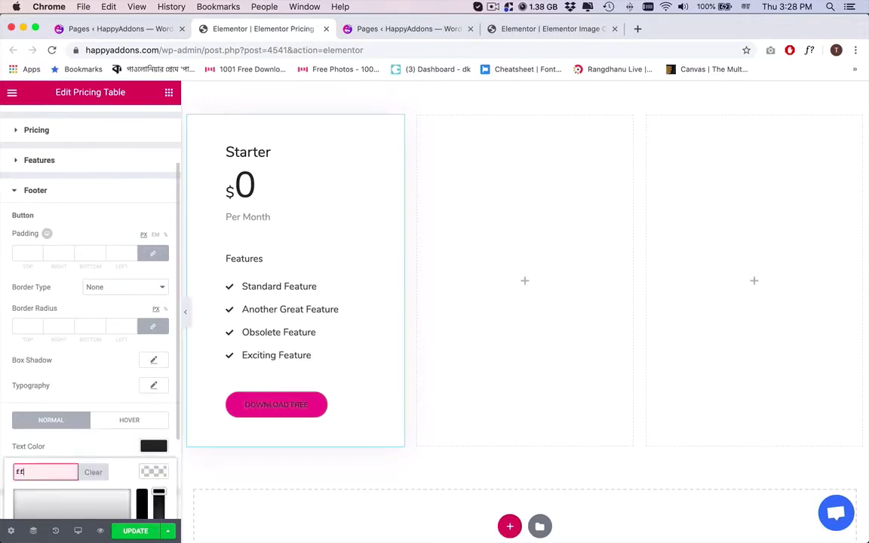
{"action": "type", "text": "ffff"}
{"action": "left_click", "coordinate": [98, 397]}
Add a solid 1px light-grey #eee border to the button
{"action": "left_click", "coordinate": [106, 287]}
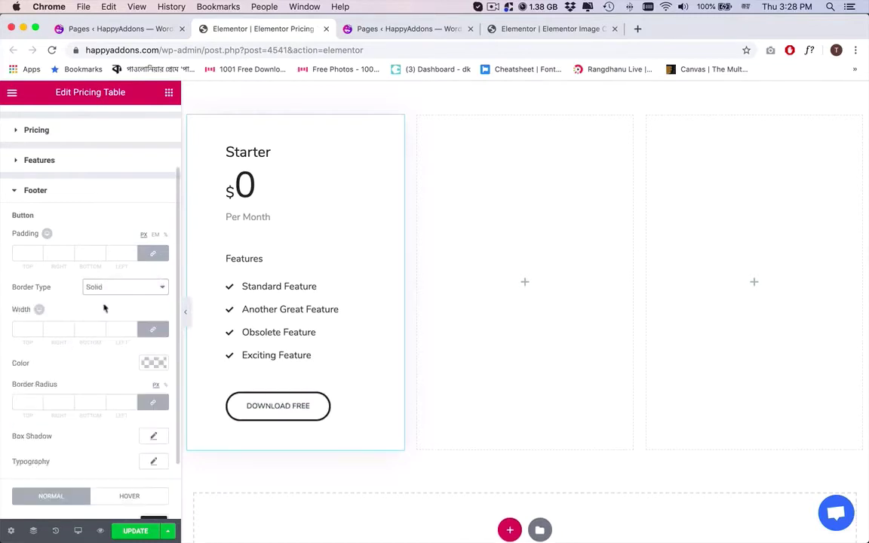
{"action": "left_click", "coordinate": [153, 362]}
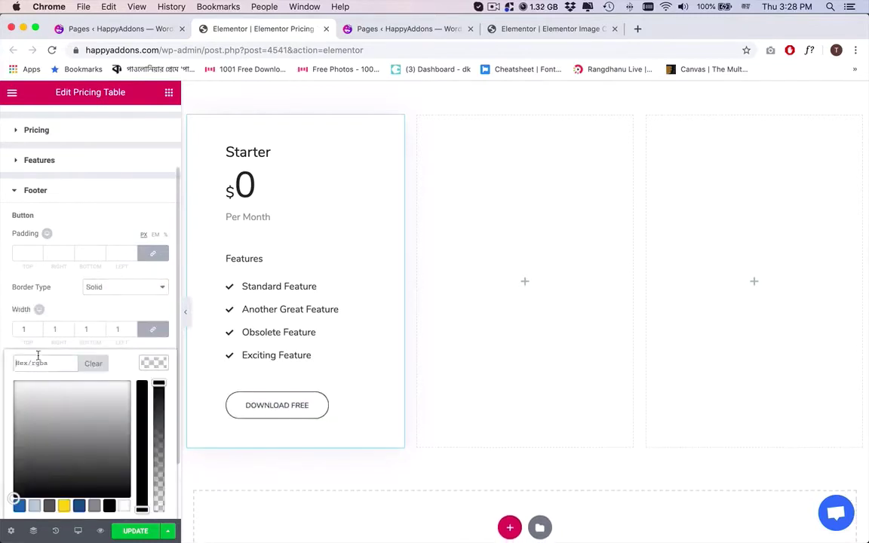
{"action": "type", "text": "#f5f5f5#eee"}
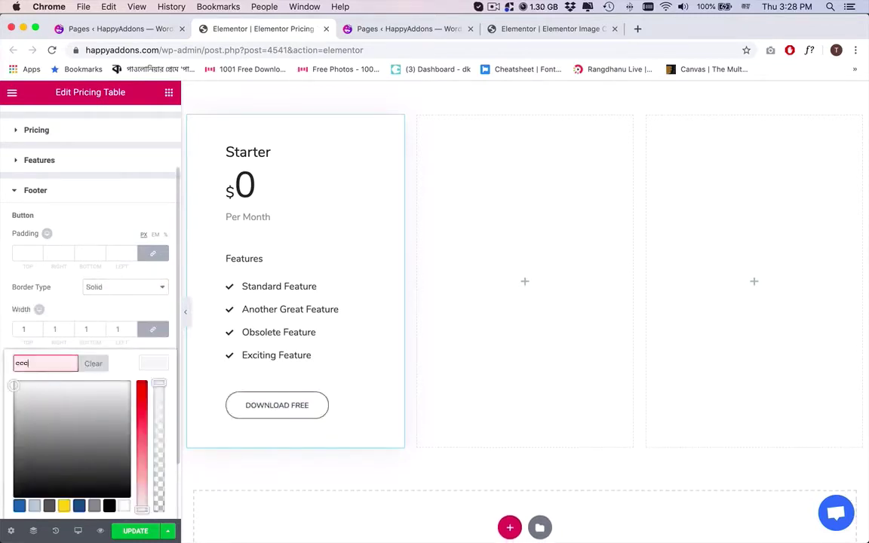
{"action": "left_click", "coordinate": [120, 313]}
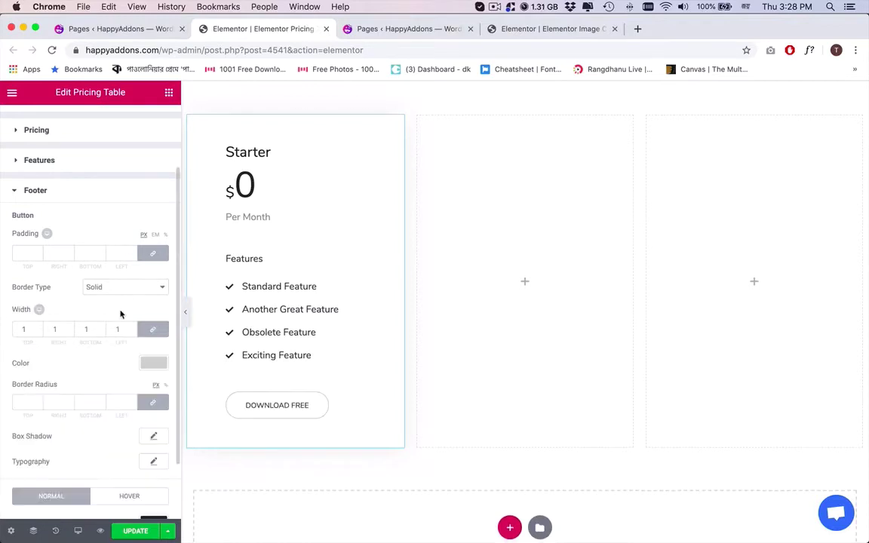
Set the button's hover background and hover border colour to #222222
{"action": "scroll", "coordinate": [110, 430], "scroll_direction": "down", "scroll_amount": 2}
{"action": "left_click", "coordinate": [129, 418]}
{"action": "left_click", "coordinate": [155, 420]}
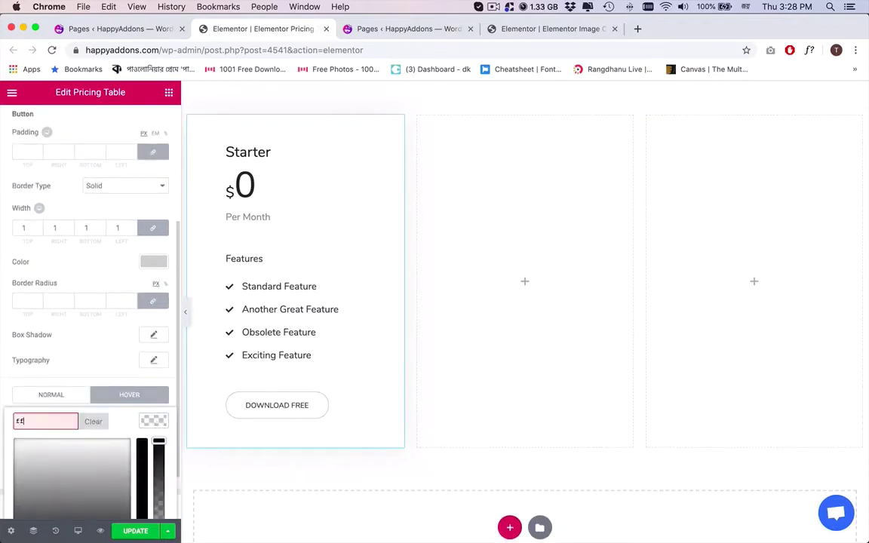
{"action": "left_click", "coordinate": [78, 370]}
{"action": "left_click", "coordinate": [152, 447]}
{"action": "scroll", "coordinate": [90, 438], "scroll_direction": "down", "scroll_amount": 3}
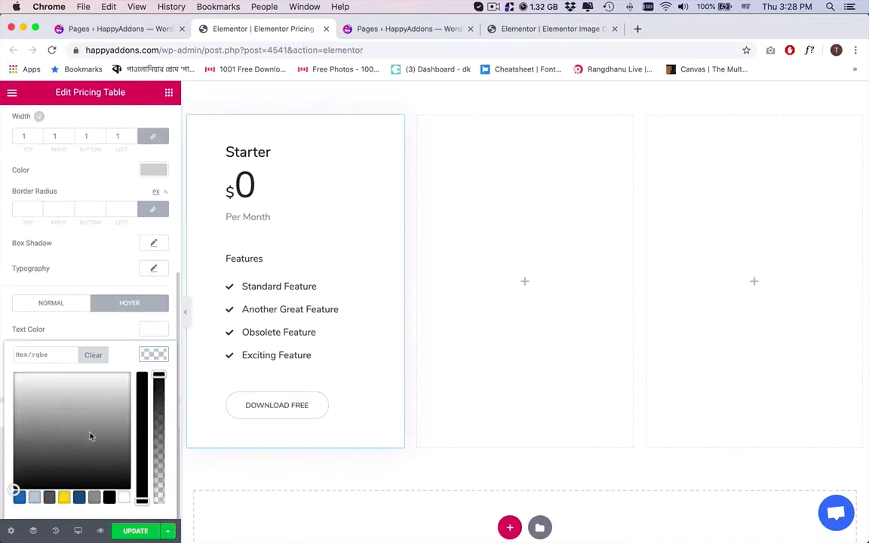
{"action": "left_click", "coordinate": [52, 354]}
{"action": "type", "text": "#222222"}
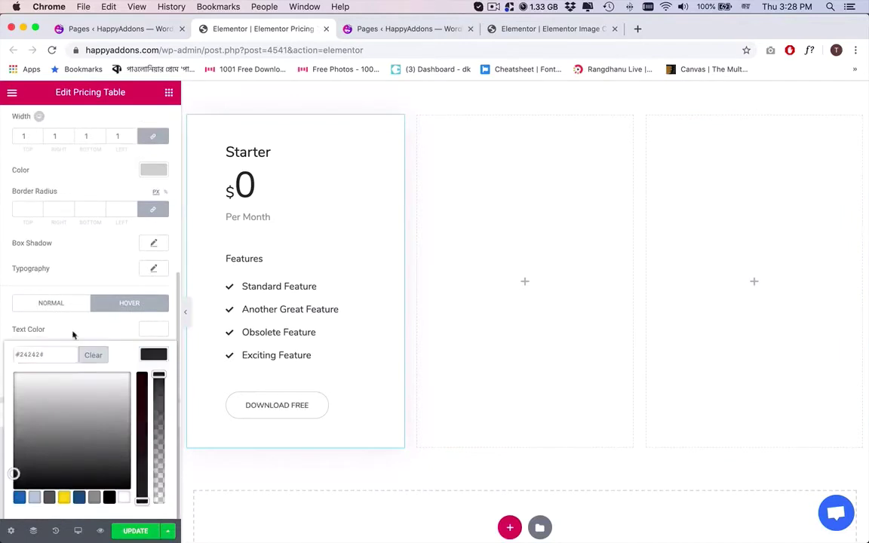
{"action": "left_click", "coordinate": [74, 334]}
{"action": "left_click", "coordinate": [151, 380]}
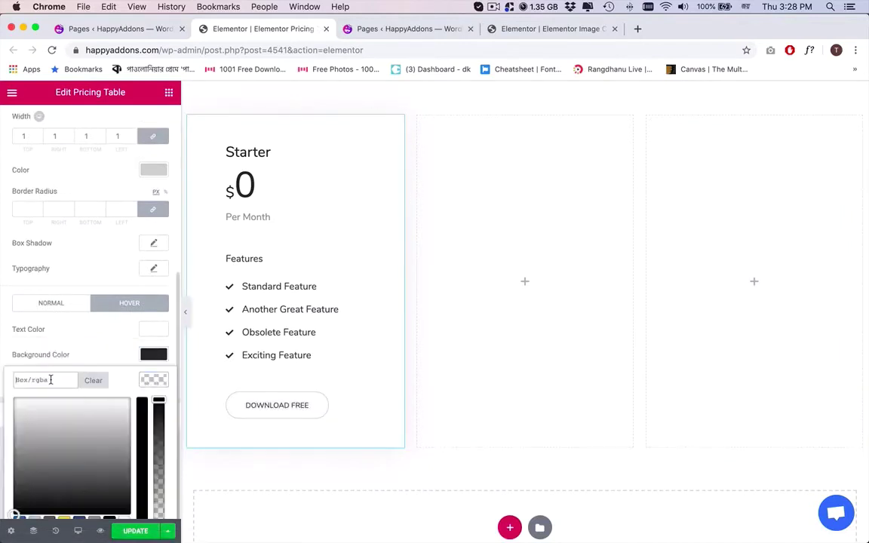
{"action": "type", "text": "#222222"}
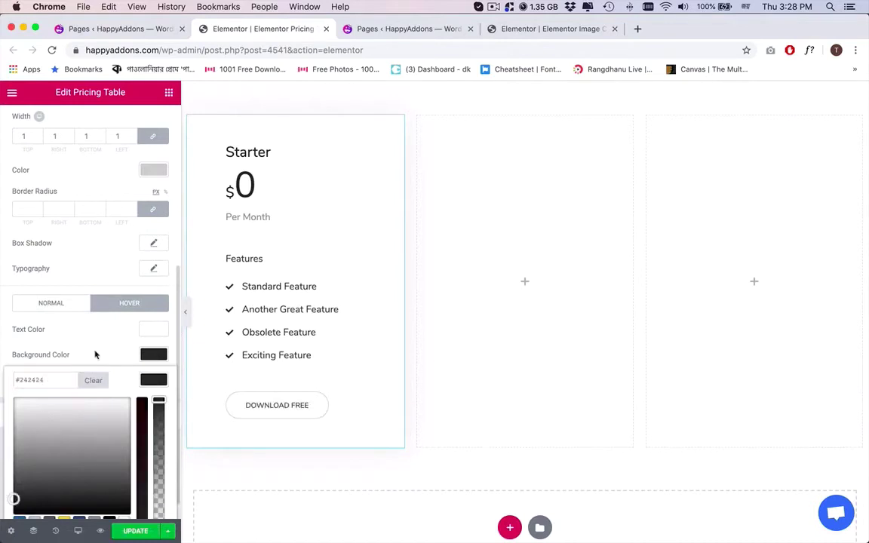
{"action": "left_click", "coordinate": [95, 353]}
{"action": "scroll", "coordinate": [130, 490], "scroll_direction": "up", "scroll_amount": 1}
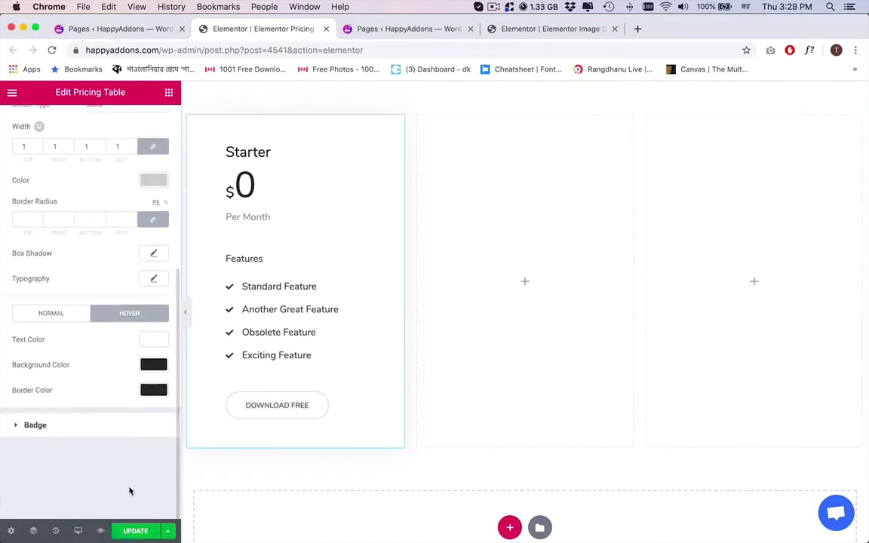
Set the Starter title's typography to a lighter font weight
{"action": "scroll", "coordinate": [89, 194], "scroll_direction": "up", "scroll_amount": 5}
{"action": "left_click", "coordinate": [75, 156]}
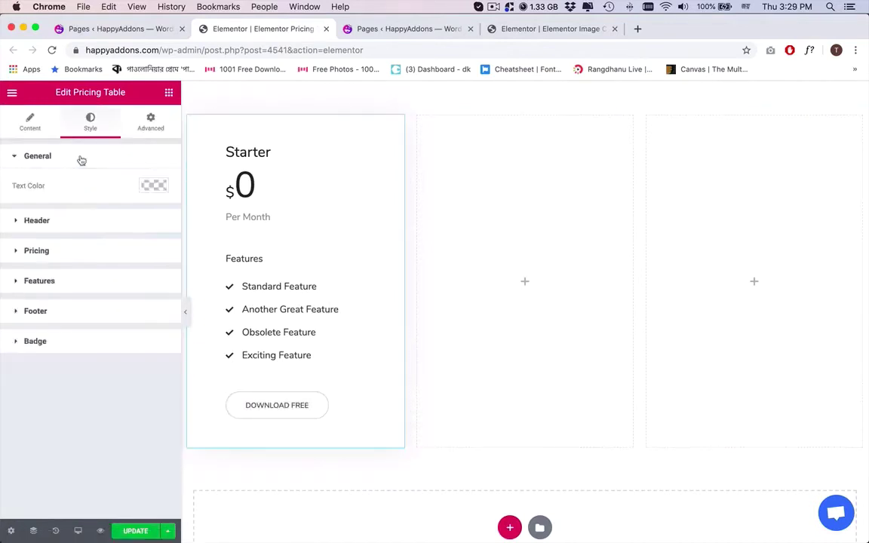
{"action": "left_click", "coordinate": [61, 218]}
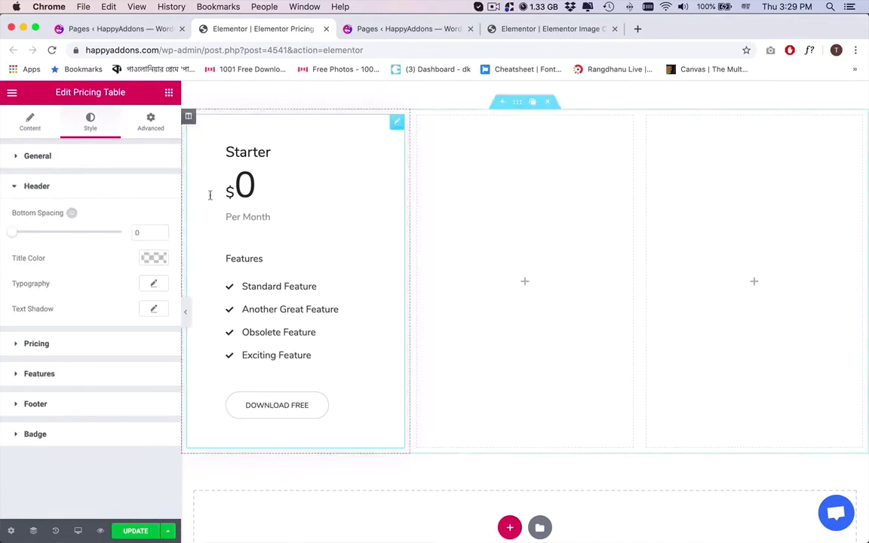
{"action": "left_click", "coordinate": [155, 285]}
{"action": "left_click", "coordinate": [125, 388]}
{"action": "left_click", "coordinate": [112, 297]}
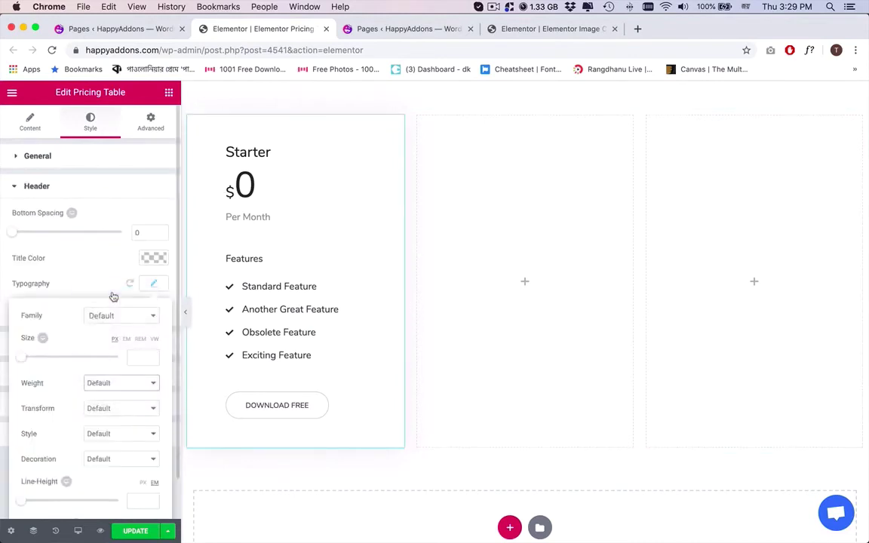
Copy the Starter pricing table for pasting into the middle column
{"action": "right_click", "coordinate": [318, 254]}
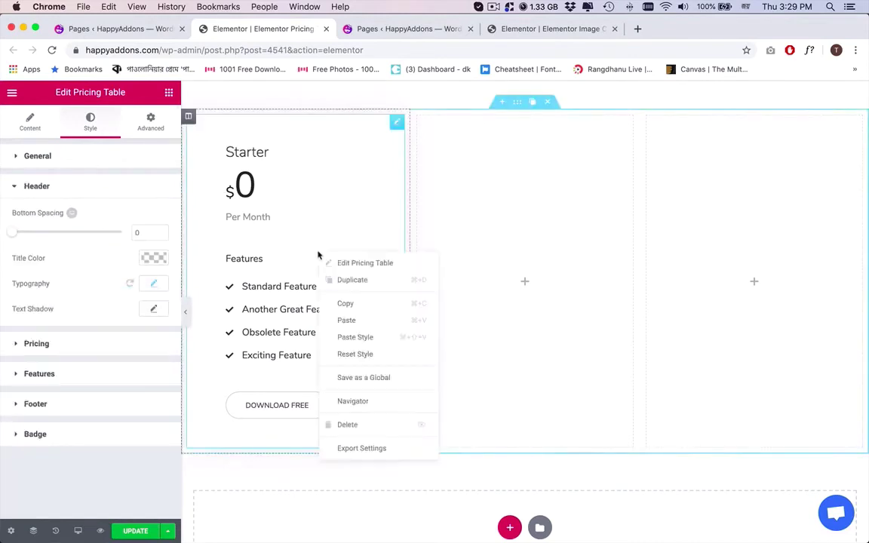
{"action": "left_click", "coordinate": [343, 303]}
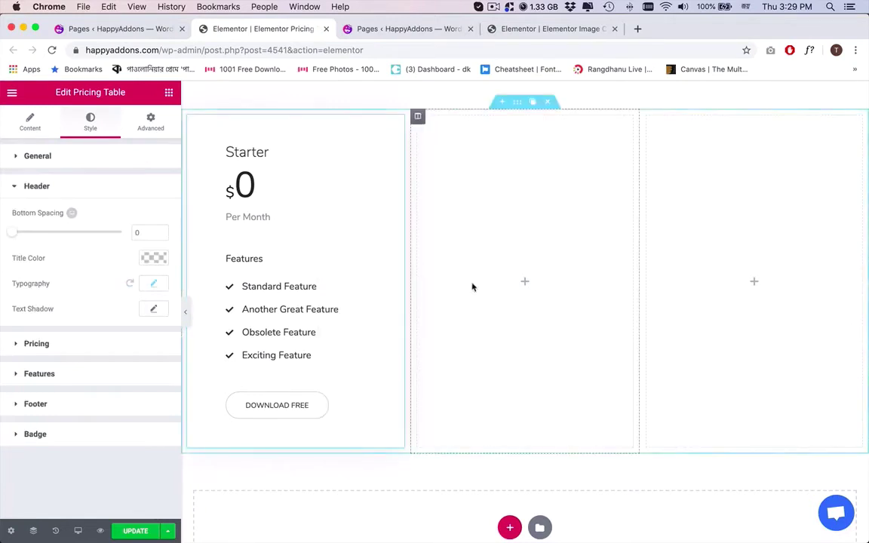
{"action": "right_click", "coordinate": [471, 285]}
Paste the pricing card into the middle column, retitled Basic and priced at 19
{"action": "left_click", "coordinate": [491, 296]}
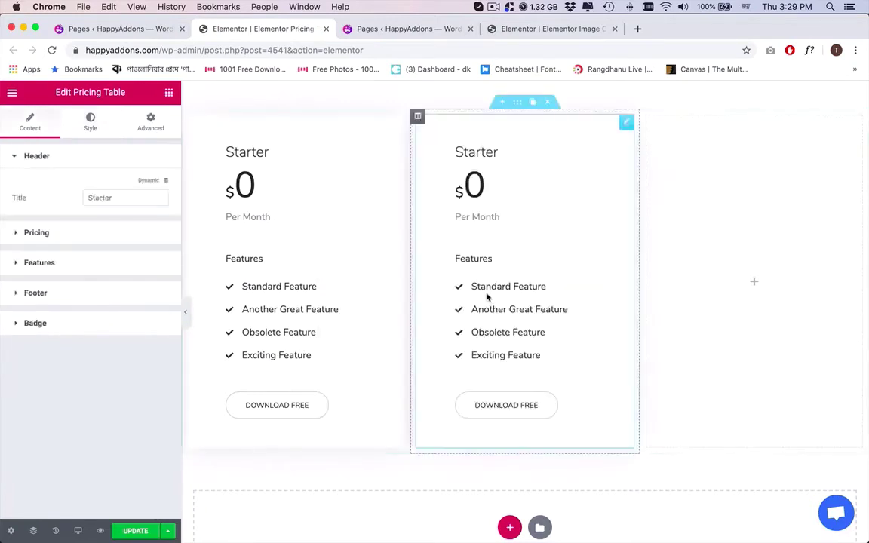
{"action": "double_click", "coordinate": [118, 197]}
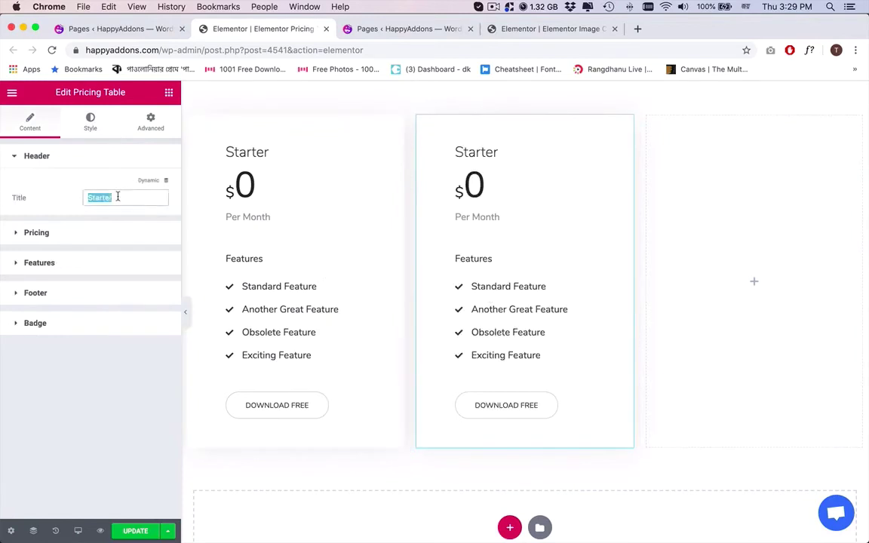
{"action": "type", "text": "Basic"}
{"action": "left_click", "coordinate": [36, 232]}
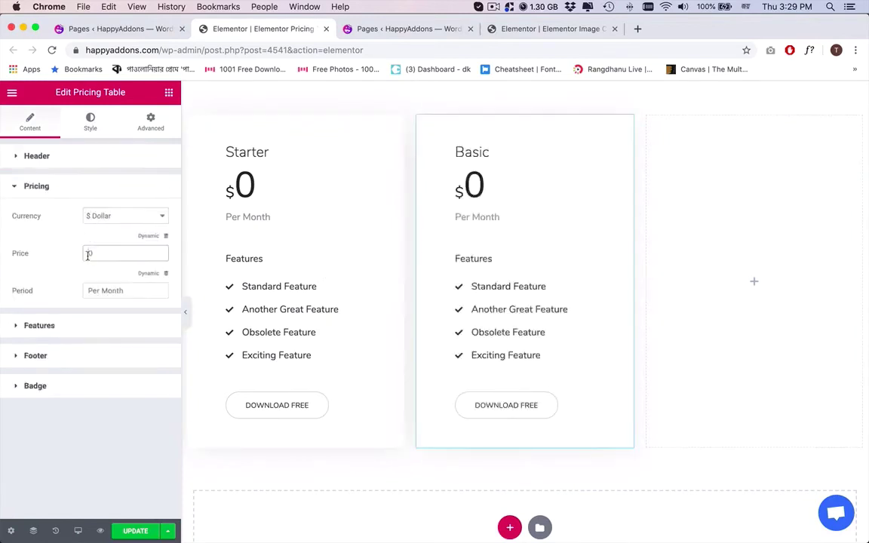
{"action": "type", "text": "19"}
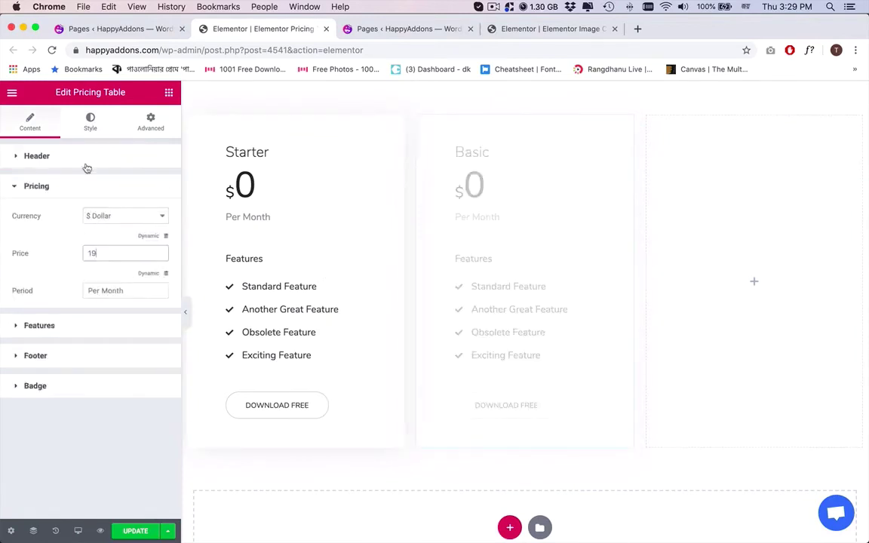
{"action": "left_click", "coordinate": [79, 175]}
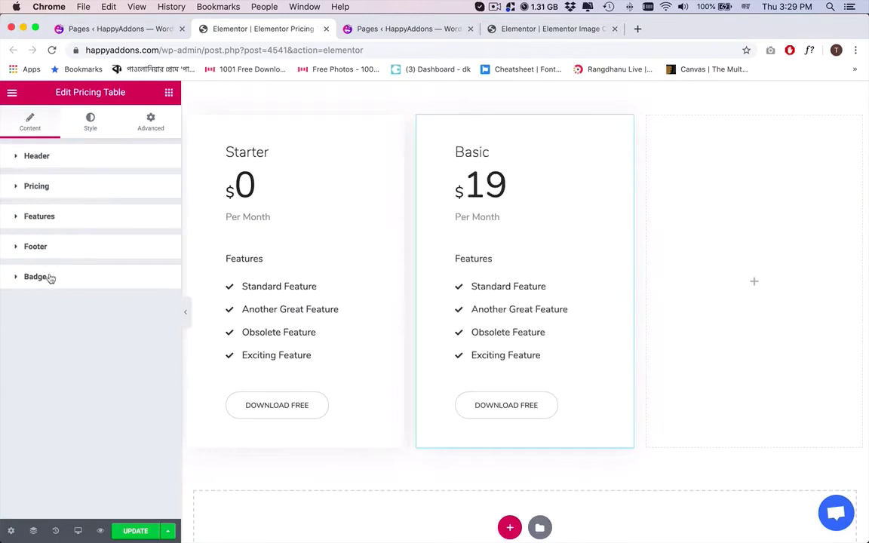
Turn the Recommended badge back on and relabel the button Subscribe
{"action": "left_click", "coordinate": [51, 278]}
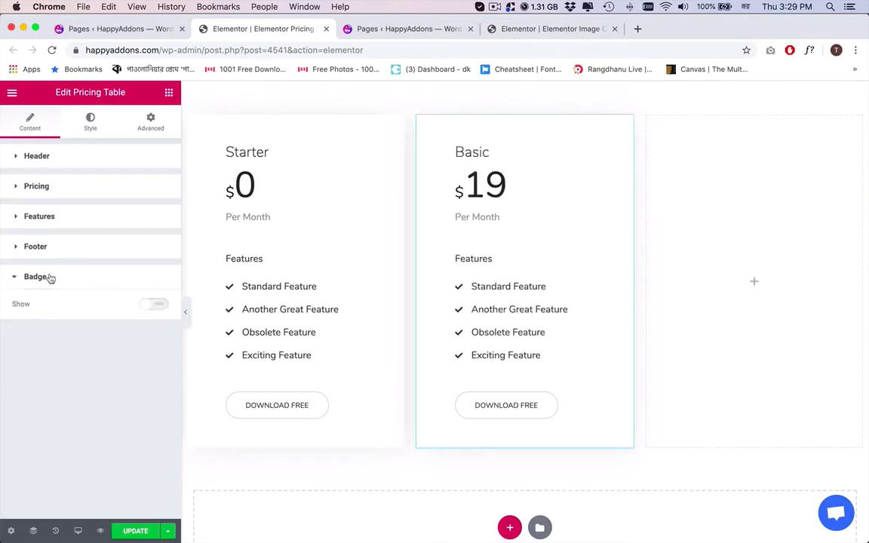
{"action": "left_click", "coordinate": [156, 305]}
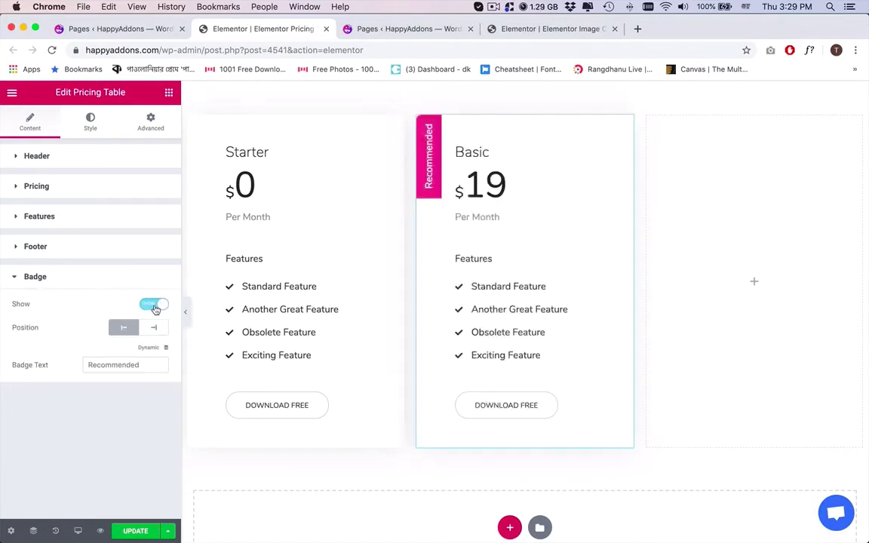
{"action": "left_click", "coordinate": [479, 411]}
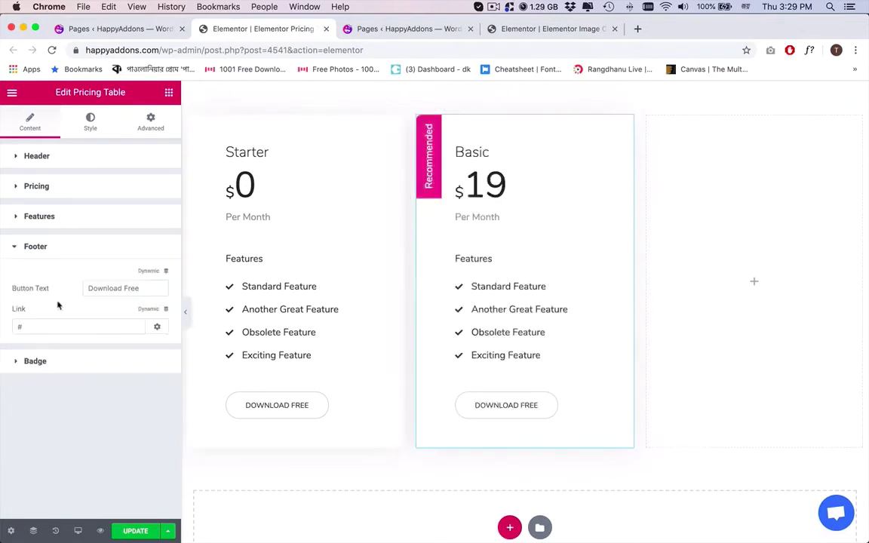
{"action": "triple_click", "coordinate": [119, 288]}
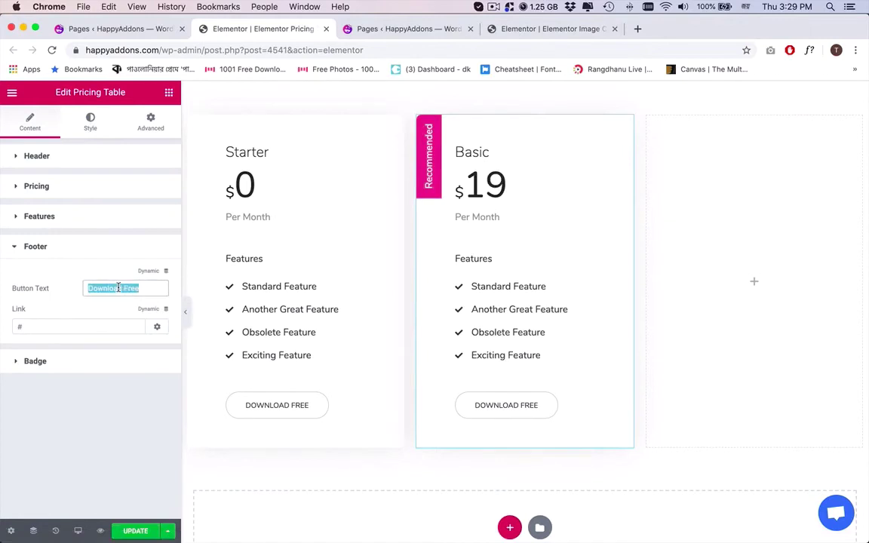
{"action": "type", "text": "Subscribe"}
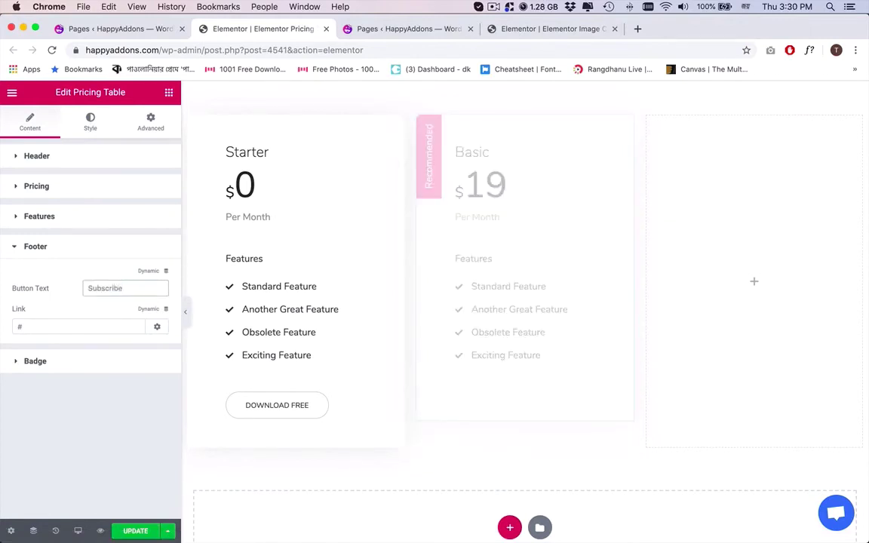
Copy the Basic card and paste it into the empty right column
{"action": "left_click", "coordinate": [539, 245]}
{"action": "right_click", "coordinate": [539, 246]}
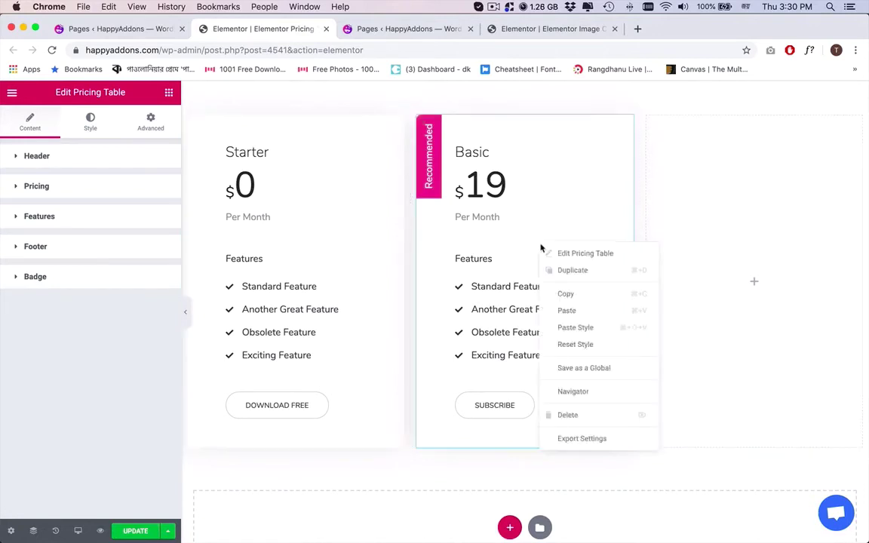
{"action": "left_click", "coordinate": [560, 294]}
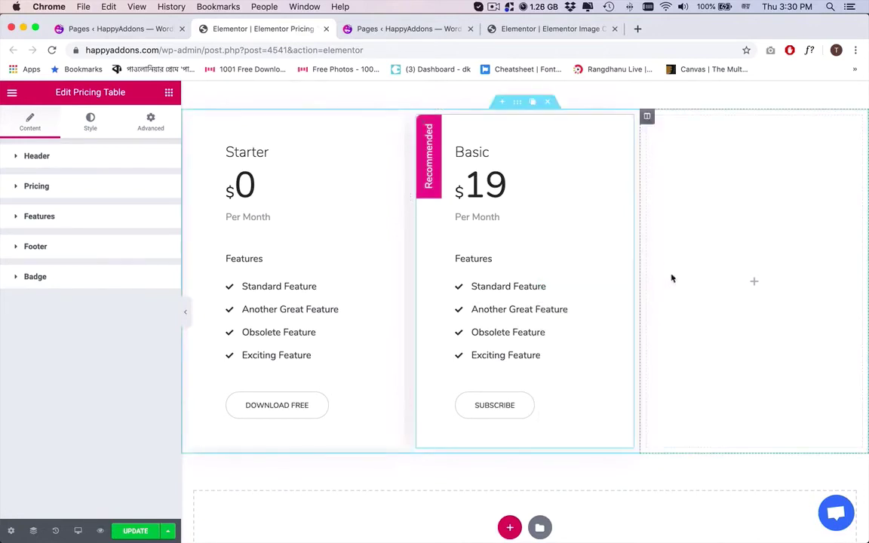
{"action": "right_click", "coordinate": [671, 277]}
{"action": "left_click", "coordinate": [681, 285]}
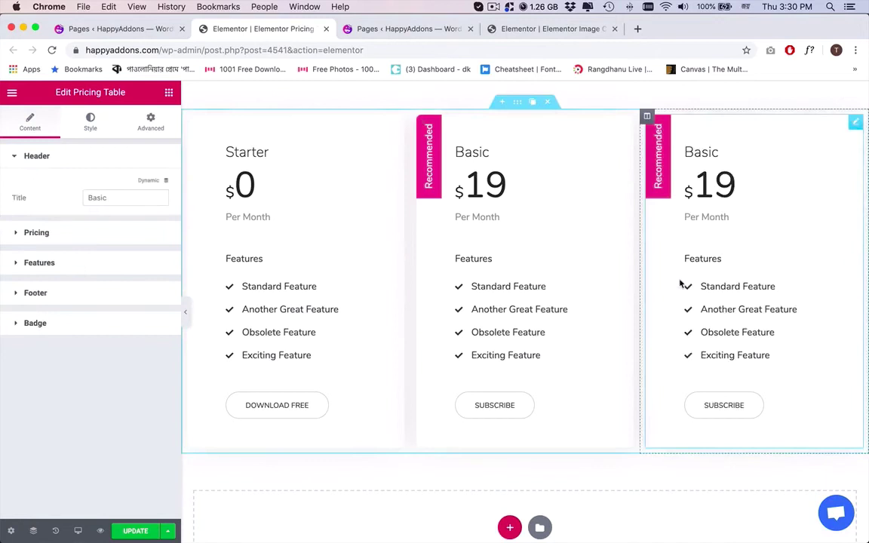
Retitle the third card Premium and change its price from 19 to 49
{"action": "double_click", "coordinate": [111, 196]}
{"action": "type", "text": "Premium"}
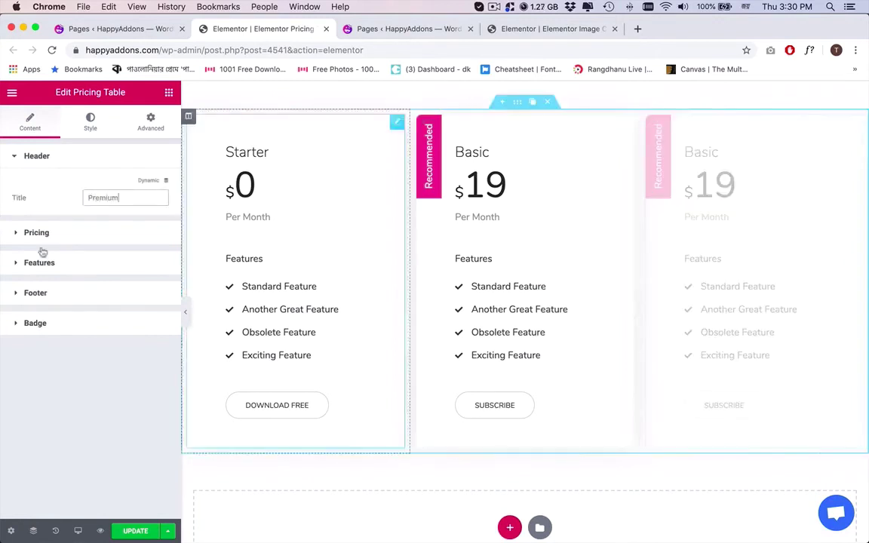
{"action": "left_click", "coordinate": [49, 233]}
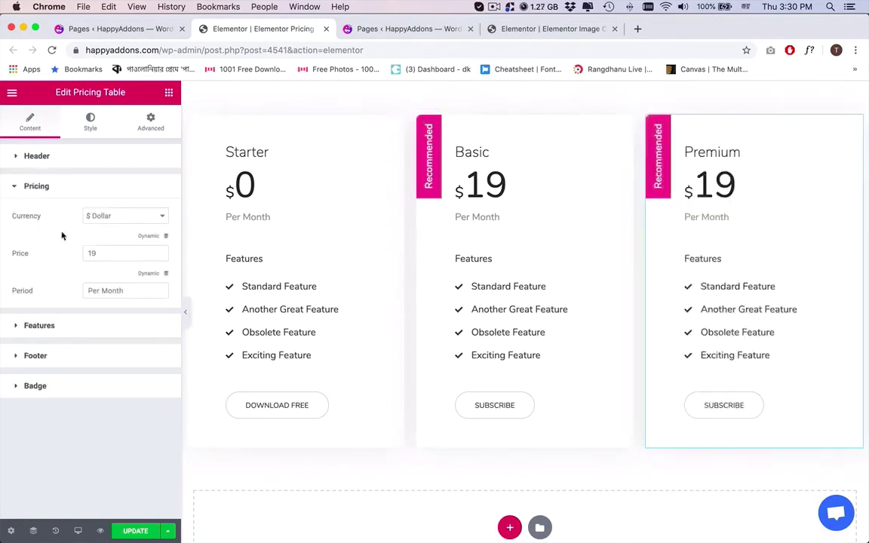
{"action": "double_click", "coordinate": [92, 253]}
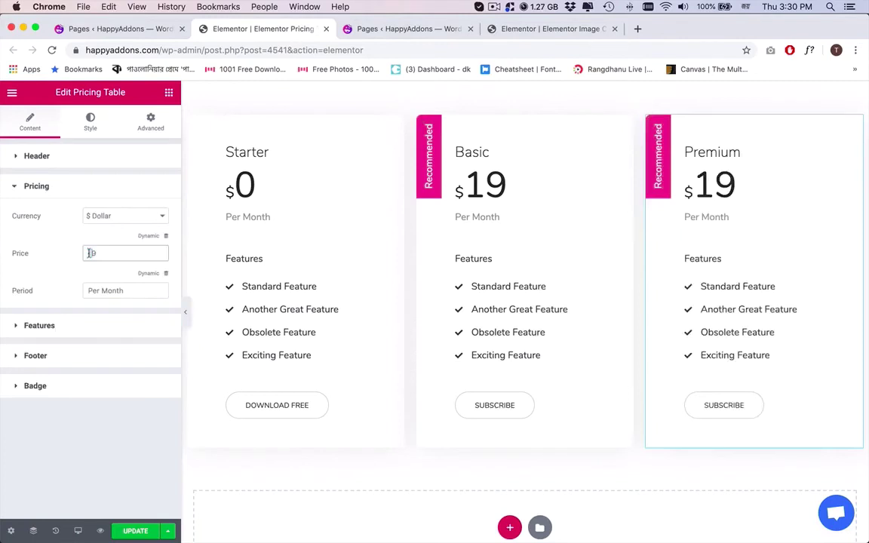
{"action": "type", "text": "49"}
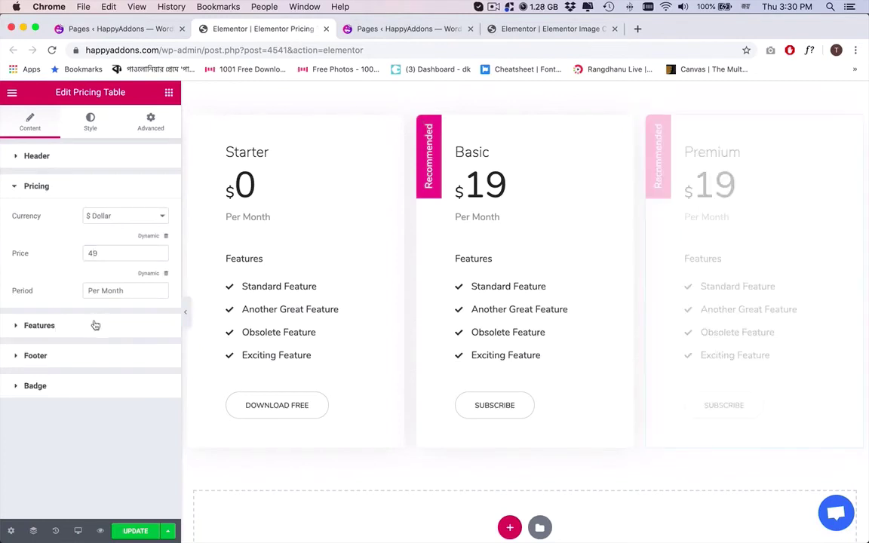
Set the Basic card's Subscribe button text colour to white
{"action": "left_click", "coordinate": [533, 133]}
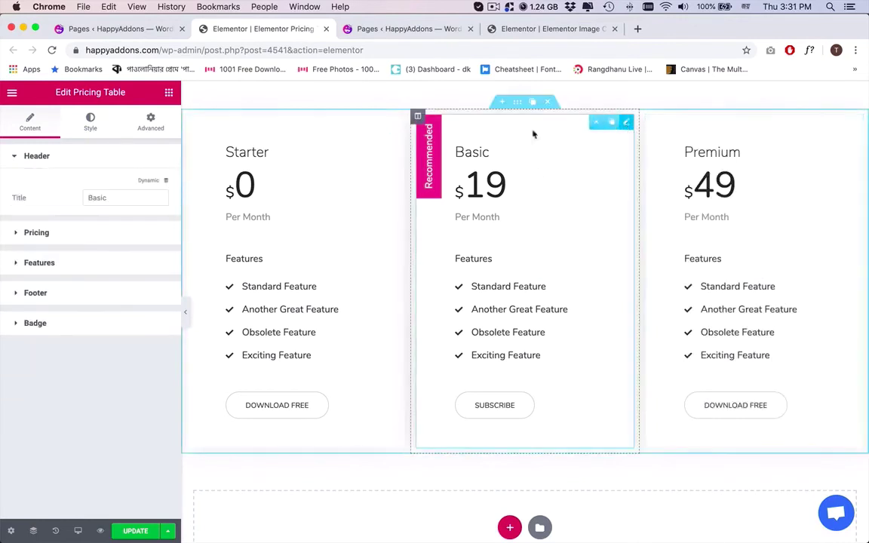
{"action": "left_click", "coordinate": [58, 297]}
{"action": "left_click", "coordinate": [85, 128]}
{"action": "left_click", "coordinate": [60, 310]}
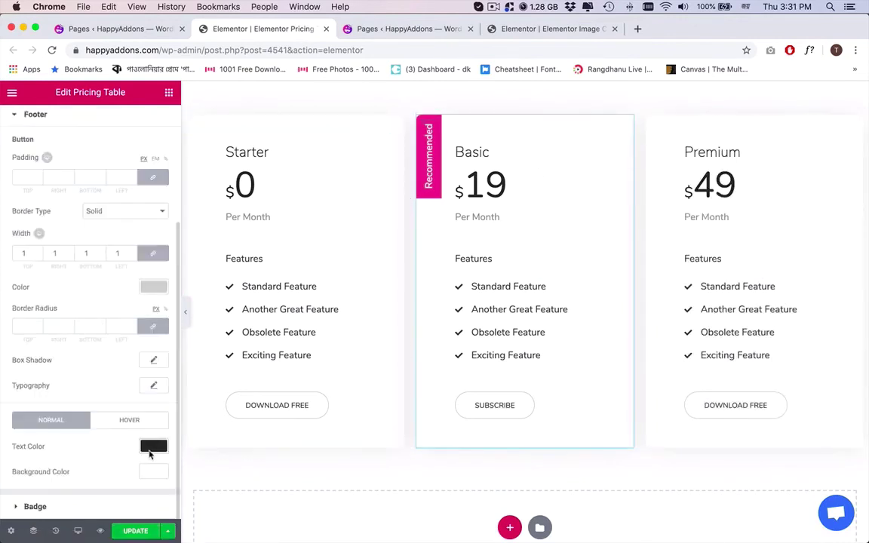
{"action": "left_click", "coordinate": [154, 446]}
{"action": "left_click", "coordinate": [124, 496]}
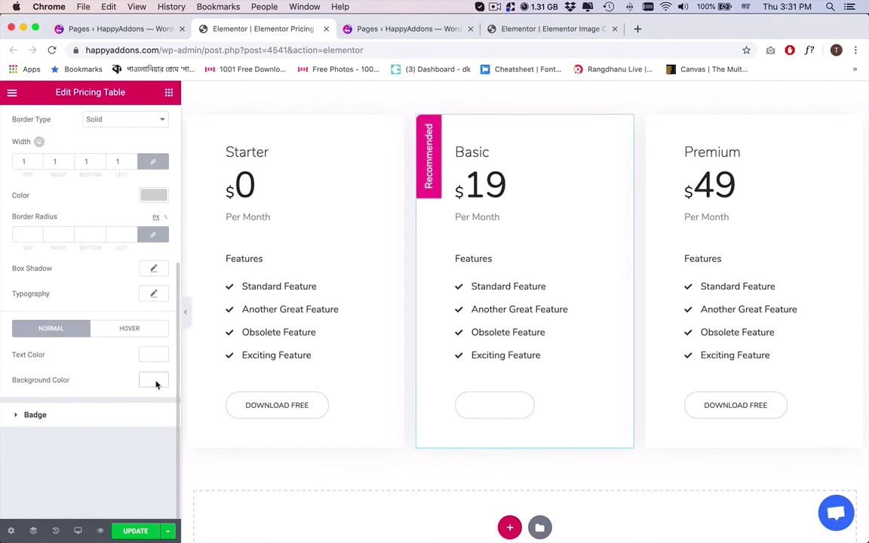
{"action": "left_click", "coordinate": [153, 354]}
Give the Subscribe button a pink background and set its border type to None
{"action": "left_click", "coordinate": [125, 379]}
{"action": "left_click", "coordinate": [119, 396]}
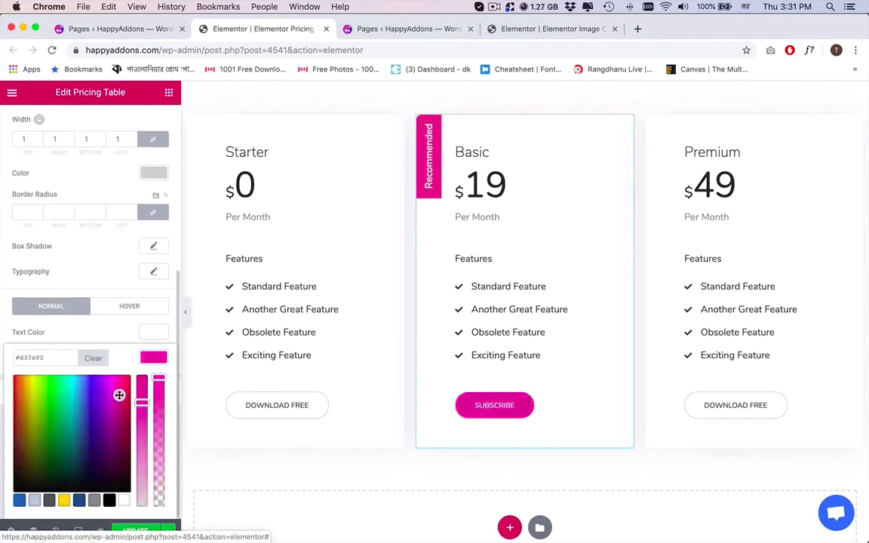
{"action": "left_click", "coordinate": [294, 206]}
{"action": "left_click", "coordinate": [61, 237]}
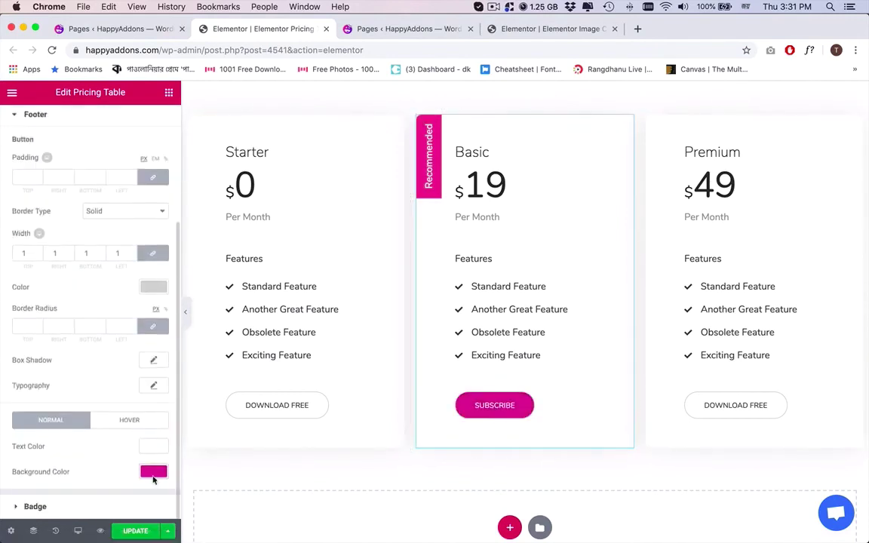
{"action": "left_click", "coordinate": [125, 212]}
{"action": "left_click", "coordinate": [106, 196]}
Begin choosing the Subscribe button's hover background colour
{"action": "scroll", "coordinate": [475, 442], "scroll_direction": "down", "scroll_amount": 2}
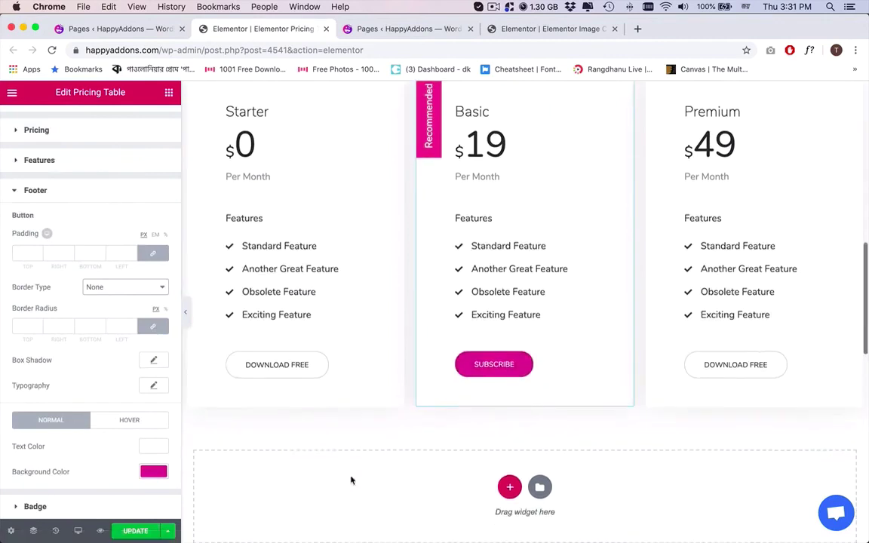
{"action": "left_click", "coordinate": [129, 419]}
{"action": "left_click", "coordinate": [148, 472]}
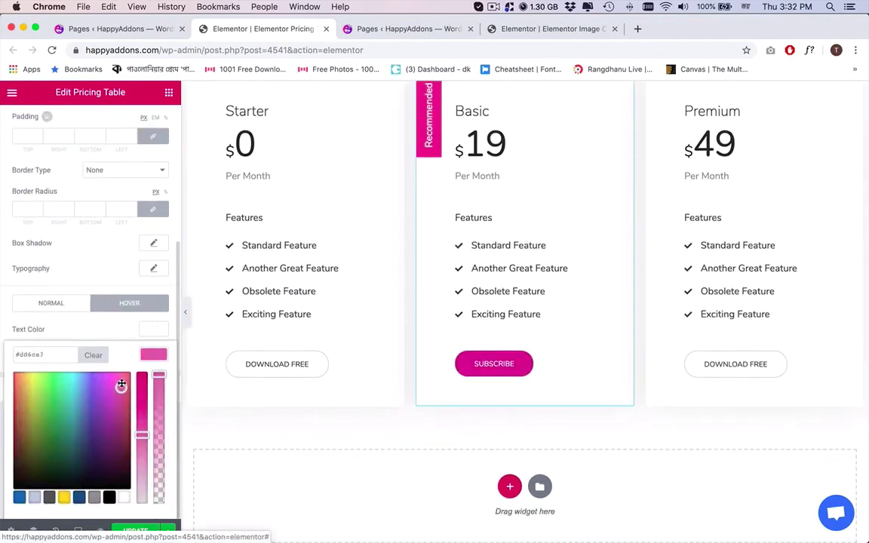
Set the Basic card's Subscribe button hover background to pink and close the colour picker
{"action": "left_click", "coordinate": [427, 359]}
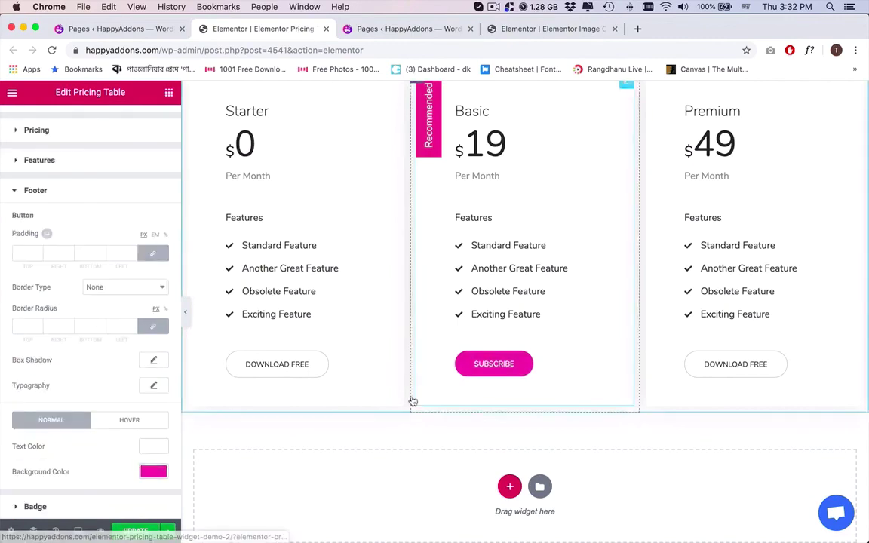